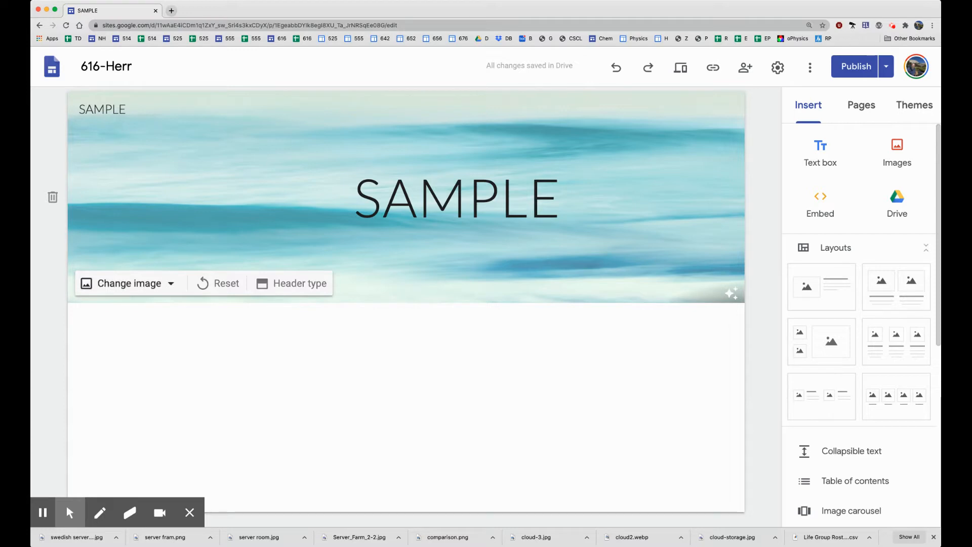
- Replace the header image with DNA.png from the Google Drive folder ___PHOTOS > Banner photos > banner photos
left_click(129, 283)
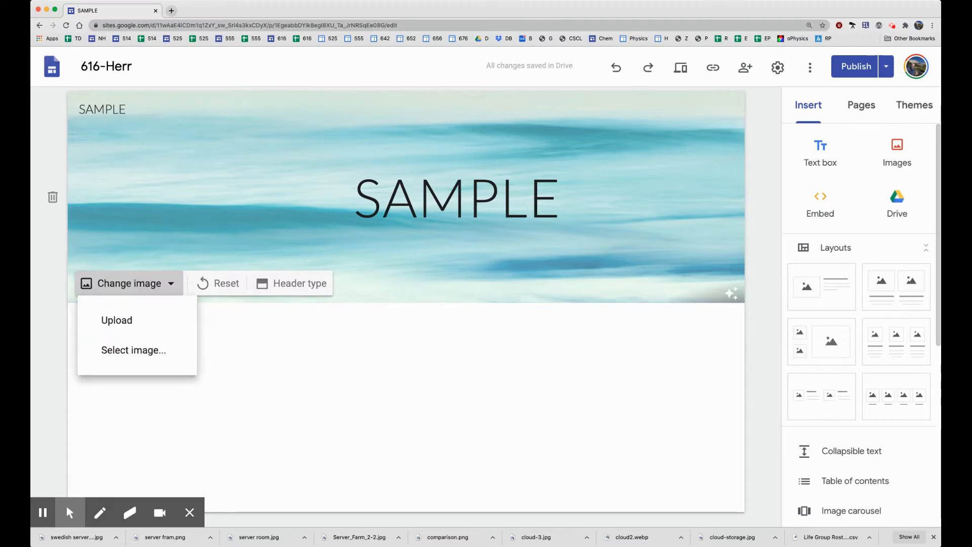
key("Down")
key("Down")
left_click(133, 349)
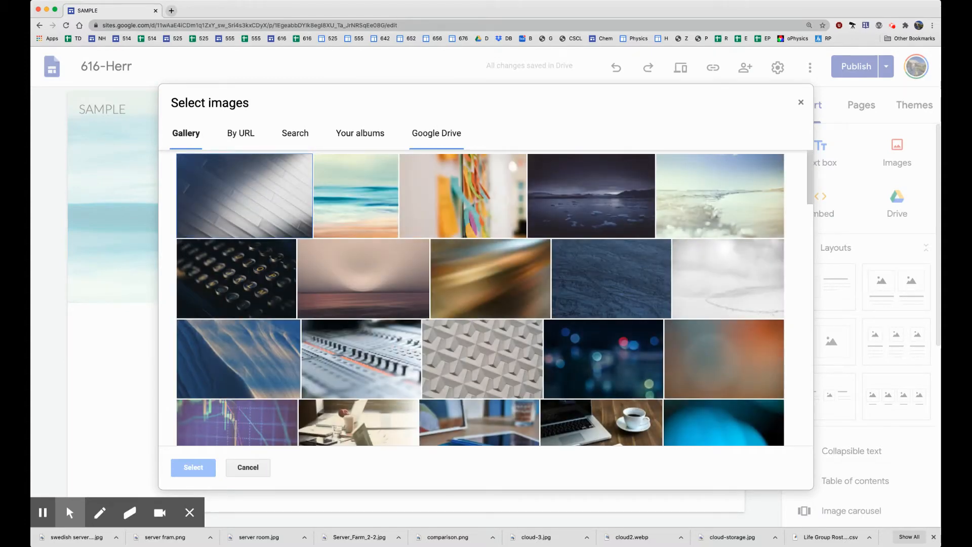
left_click(436, 132)
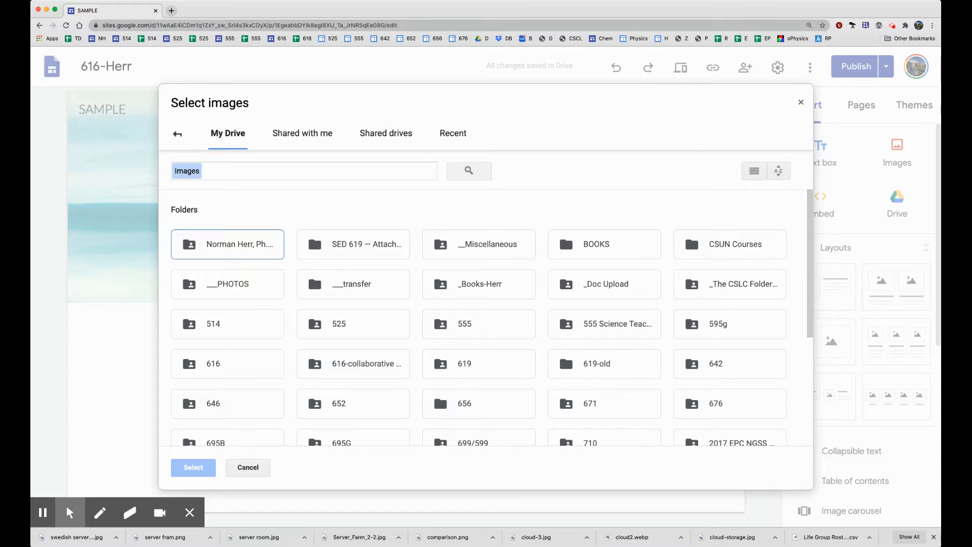
double_click(230, 283)
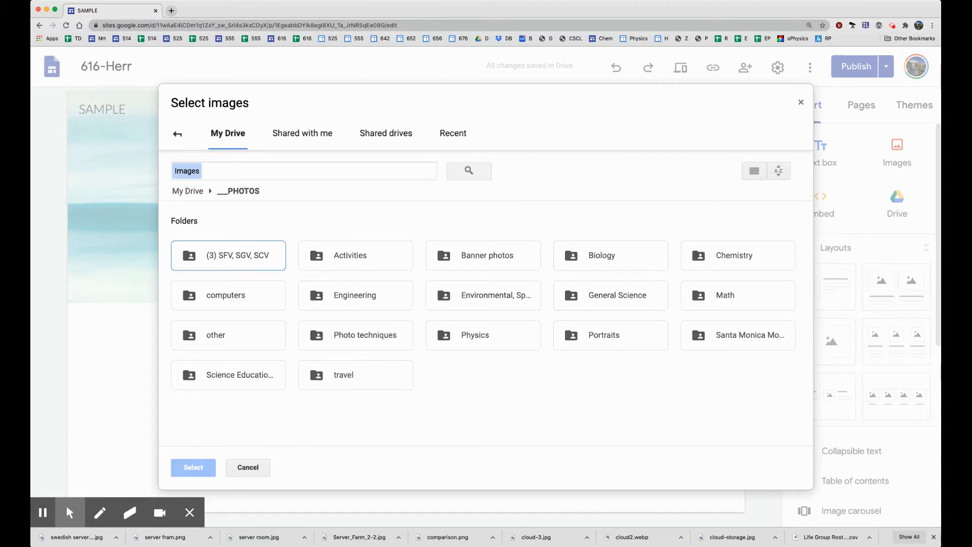
double_click(483, 258)
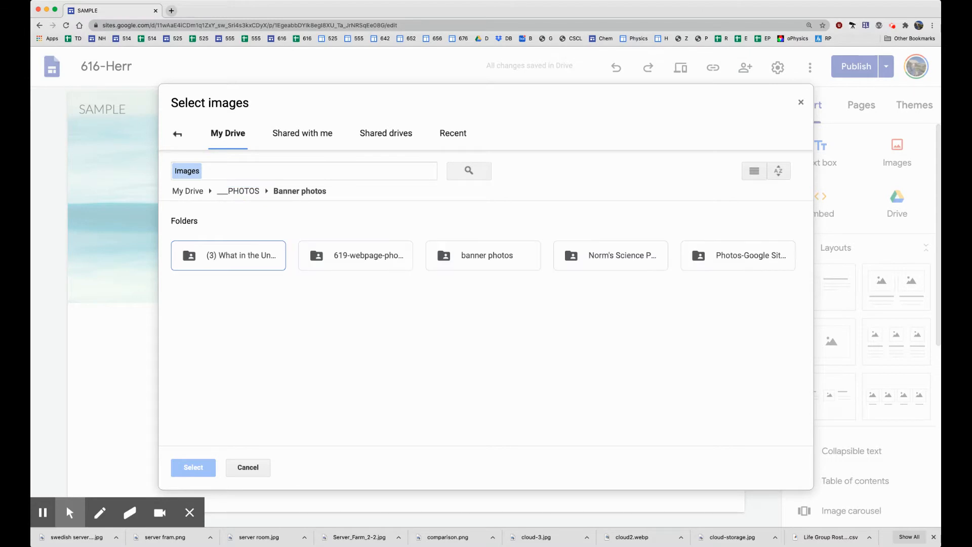
double_click(478, 256)
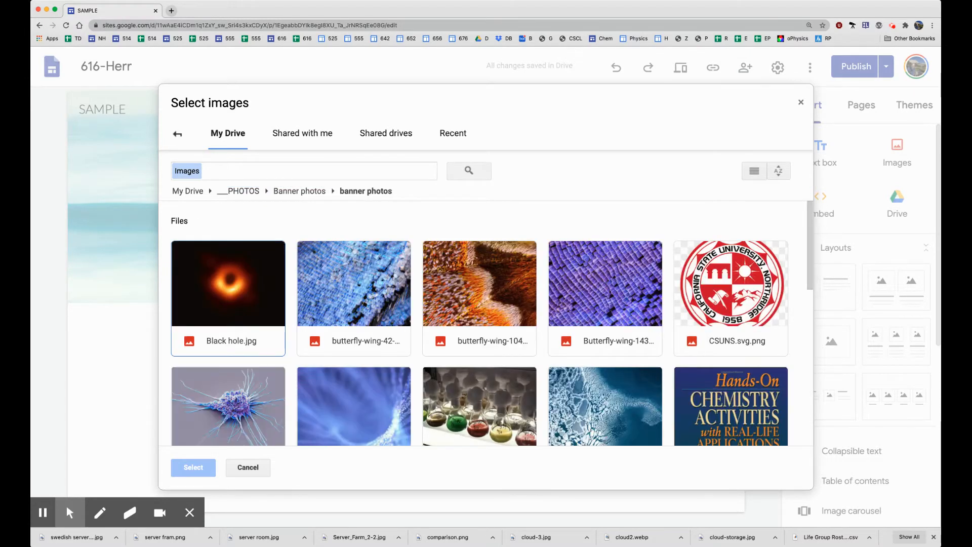
scroll(480, 323, "down", 2)
left_click(354, 350)
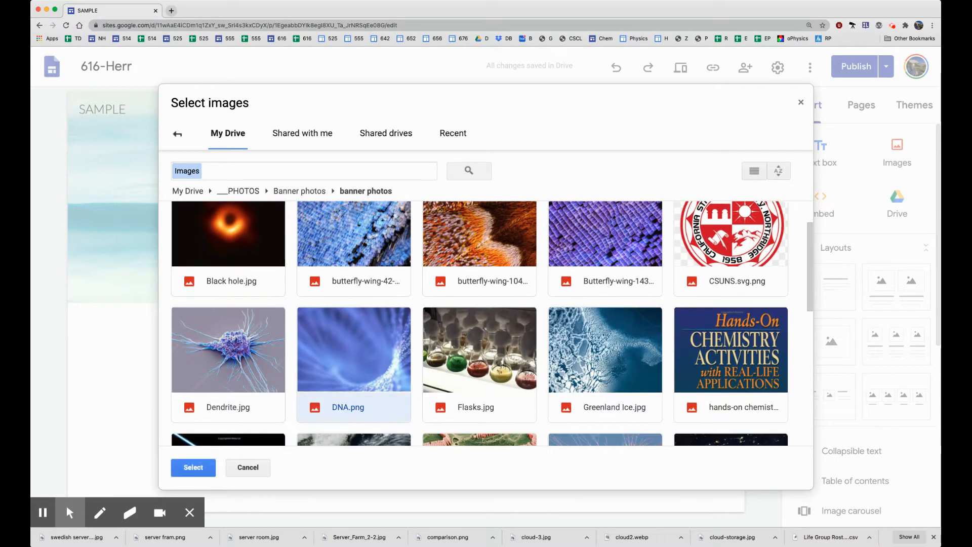
left_click(193, 467)
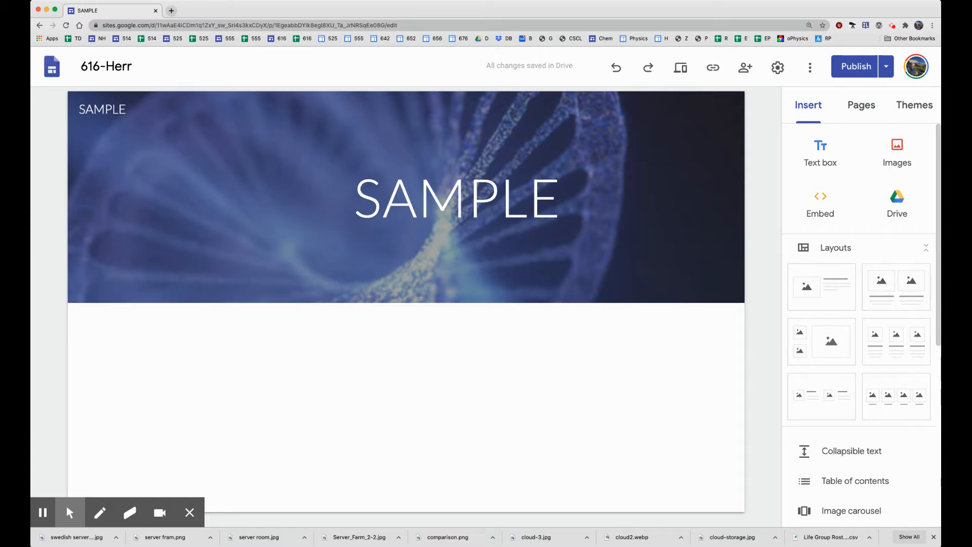
- Try placing a green mountain logo image in the header beside the title and delete it
left_click_drag(536, 537, 201, 203)
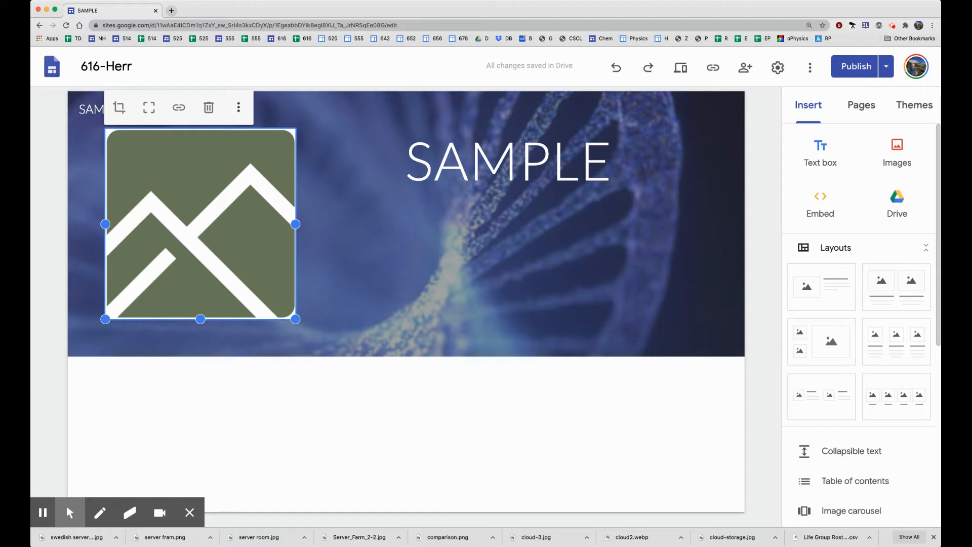
key("Delete")
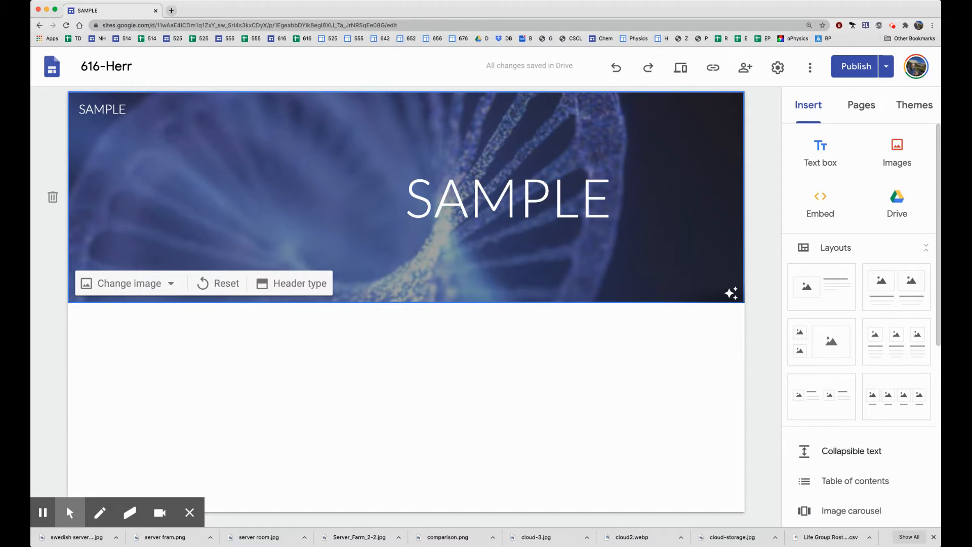
- Add a widened button in the header beside the title, labelled with the instructor's name and linking to the instructor's website
scroll(860, 314, "down", 6)
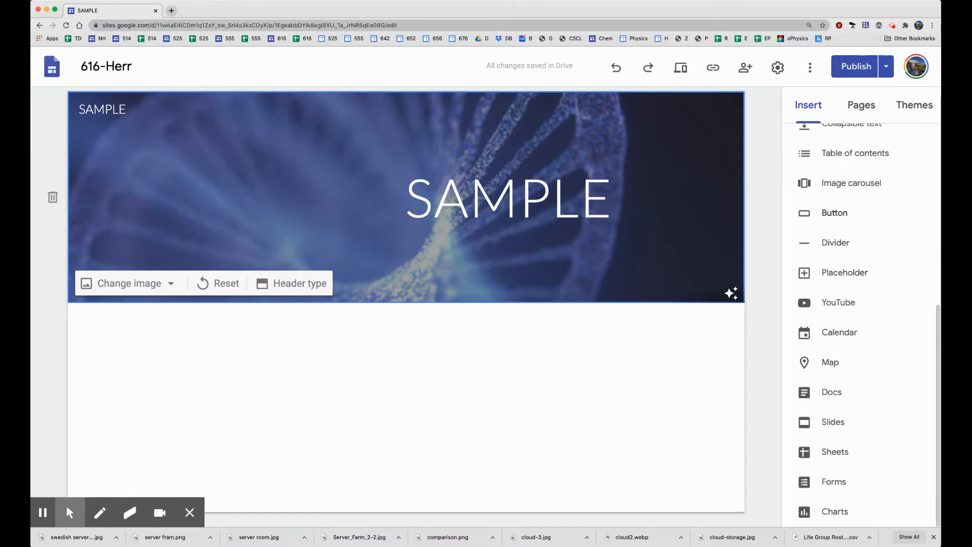
left_click(831, 211)
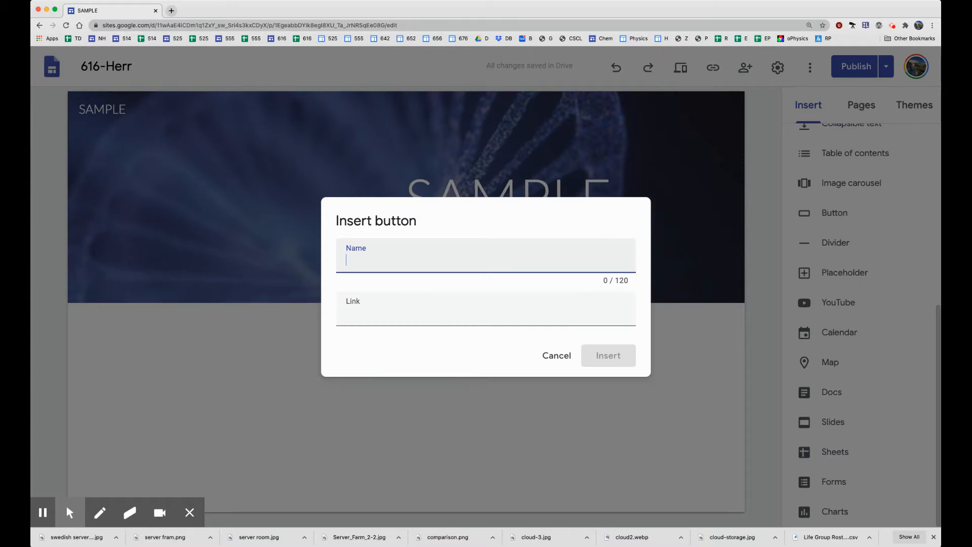
type("NORM HERR")
left_click(406, 316)
type("NORMHERR.COM")
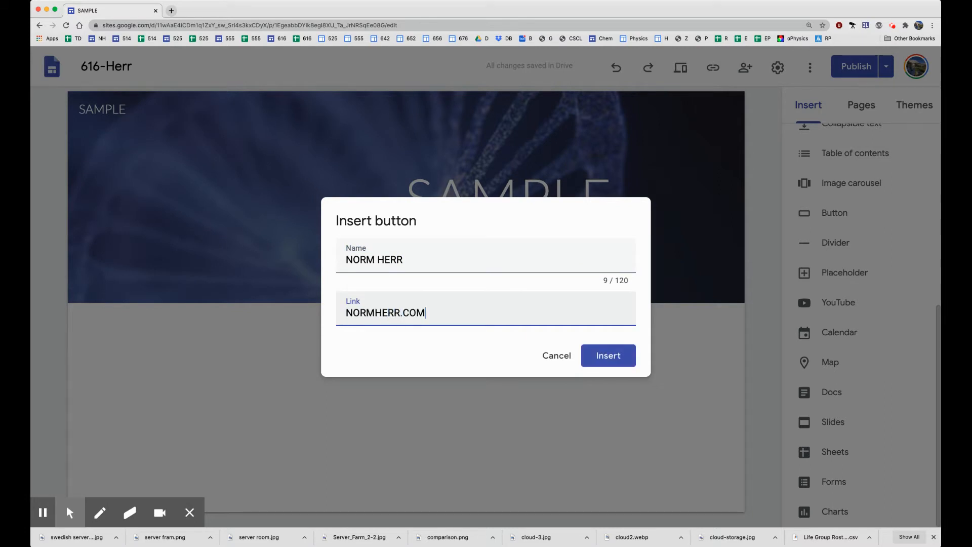
key("Return")
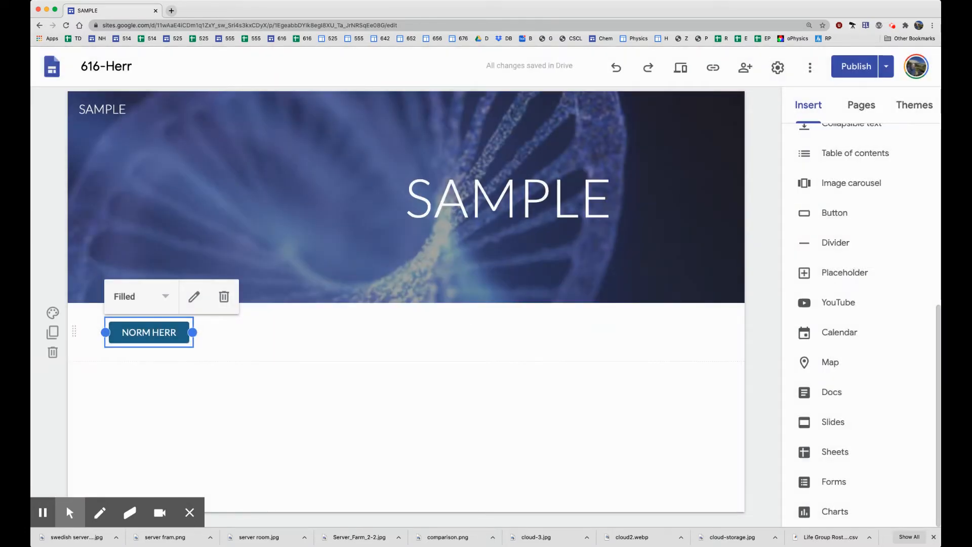
left_click_drag(192, 333, 244, 333)
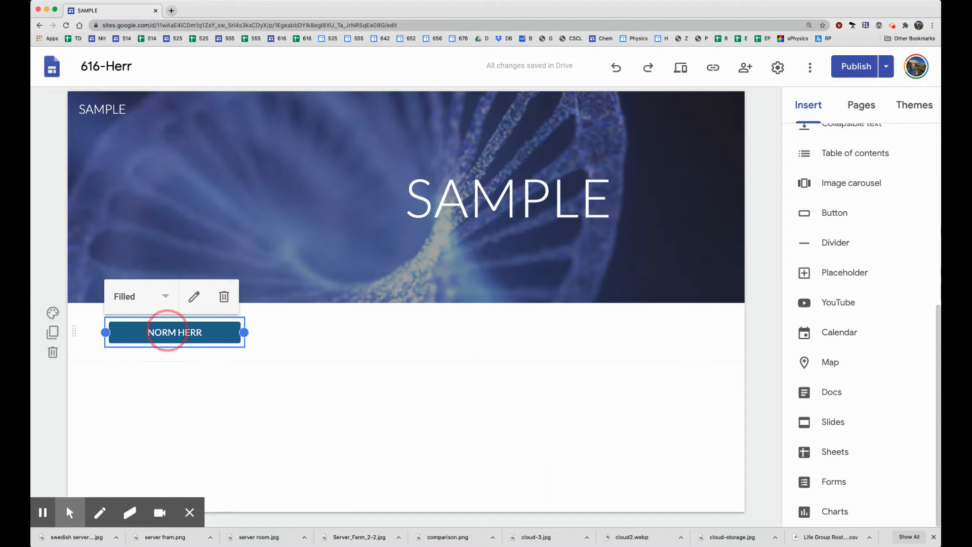
left_click_drag(167, 330, 192, 203)
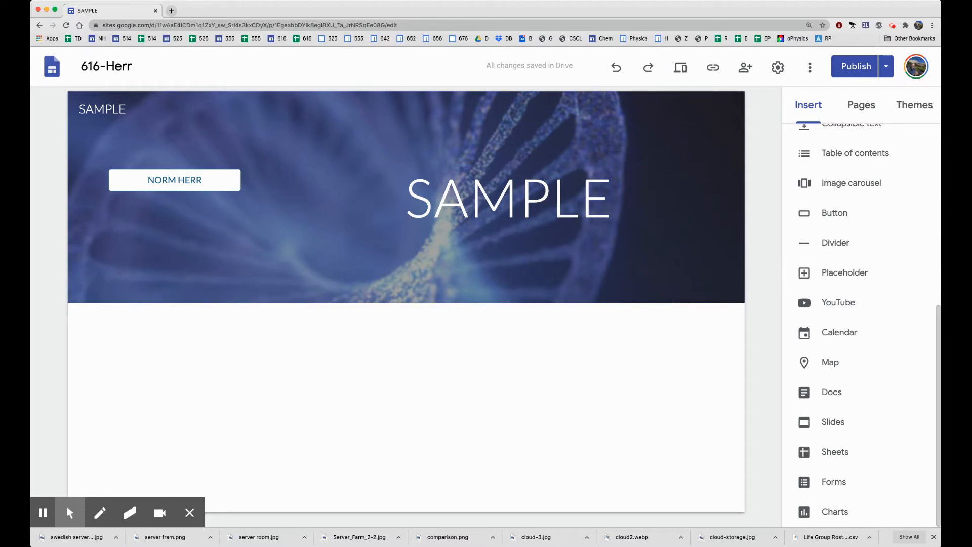
- Add a button named CSUN linking to CSUN.EDU, placed under the first header button at the same width
left_click(836, 212)
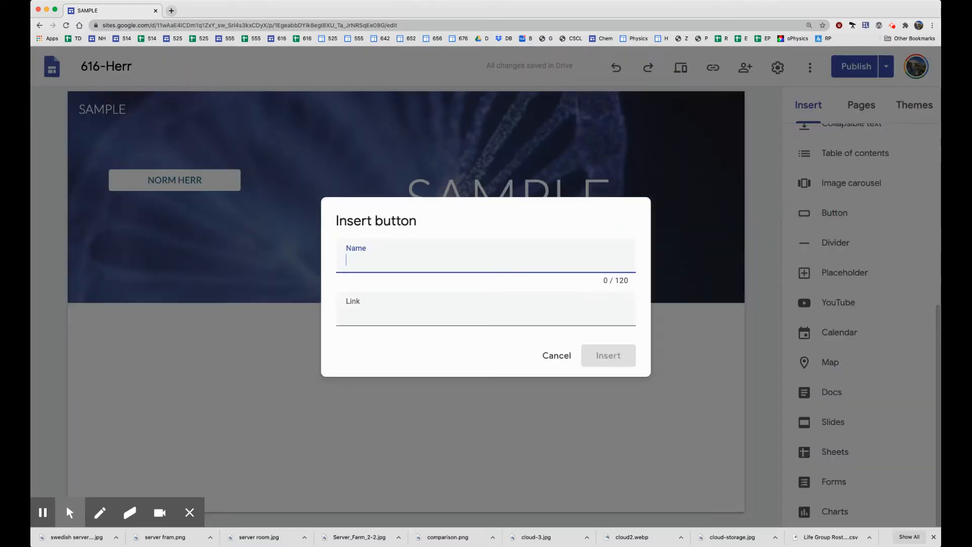
type("CSUN")
key("Tab")
type("CS")
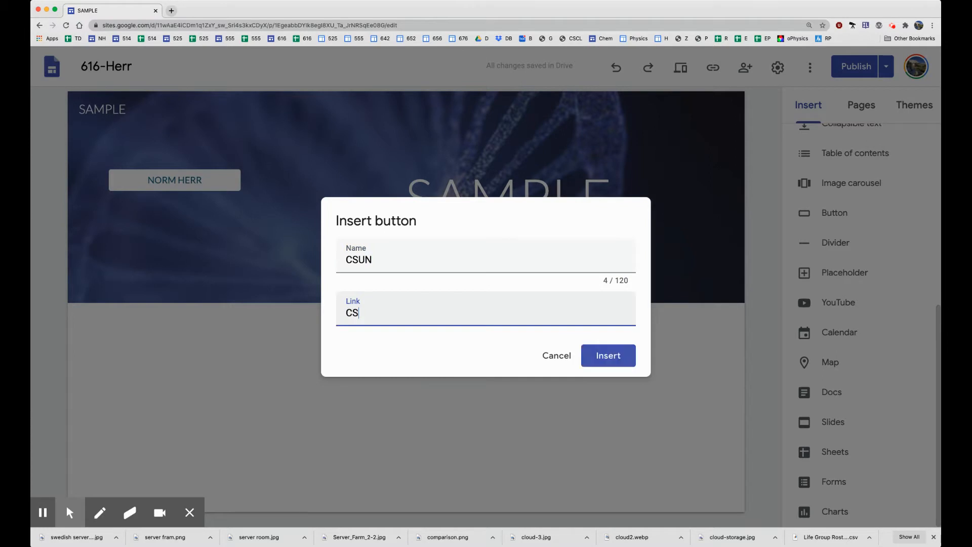
type("UN.EDU")
key("Return")
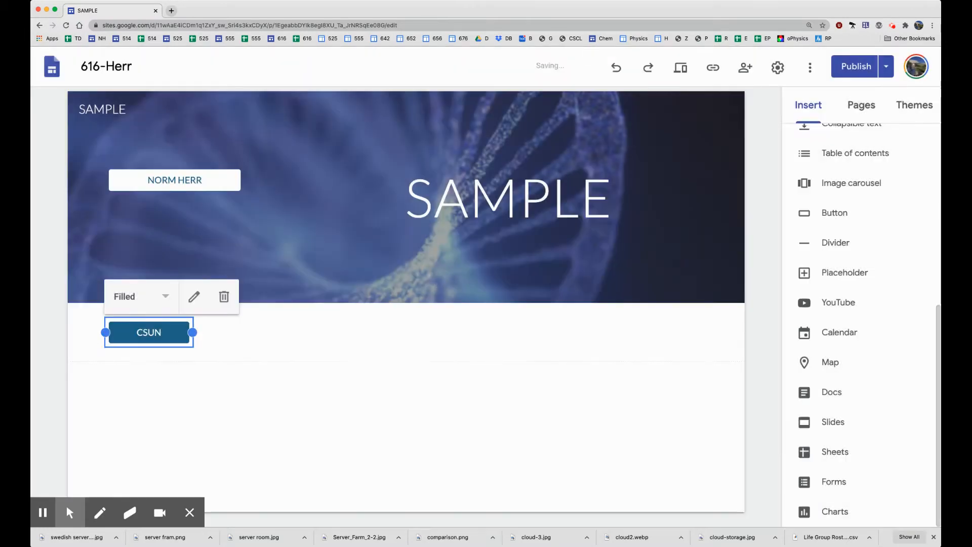
left_click_drag(192, 333, 195, 213)
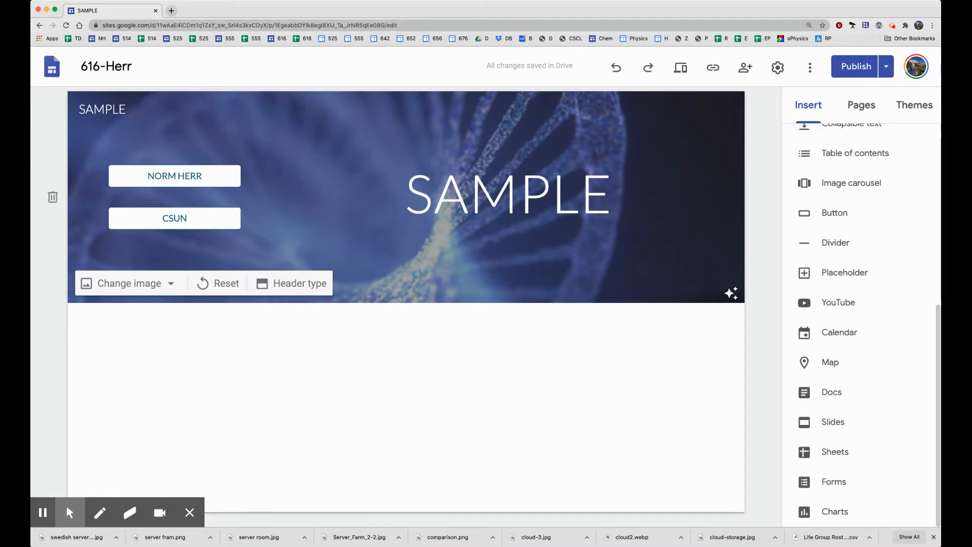
- Open the published 616 site and examine how its navigation menu behaves in a narrowed browser window, restoring the full width
left_click(278, 39)
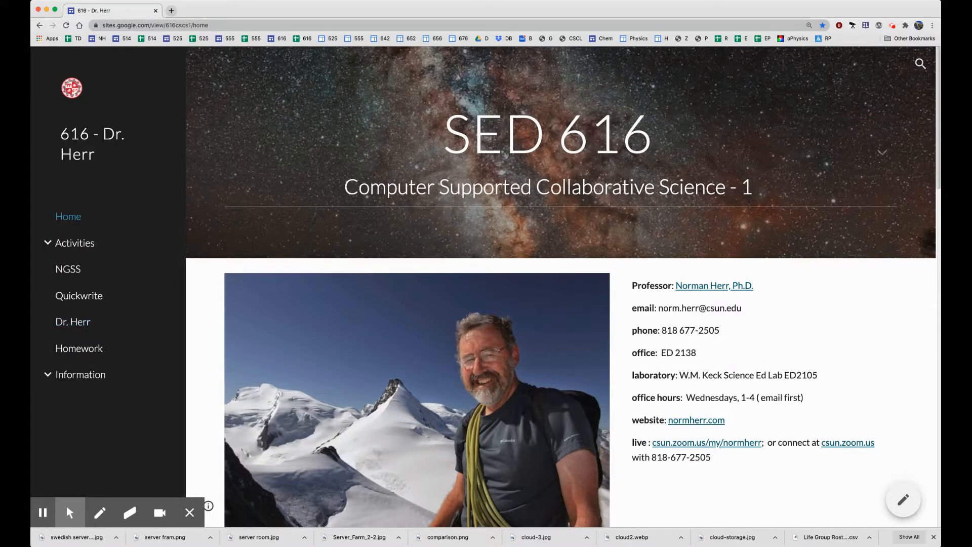
left_click_drag(940, 546, 527, 471)
left_click_drag(774, 545, 785, 540)
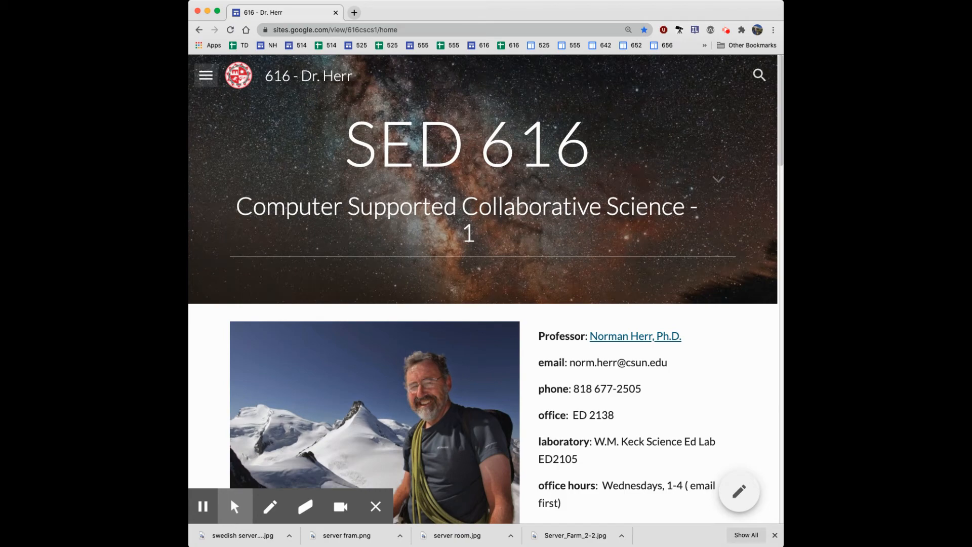
left_click(205, 74)
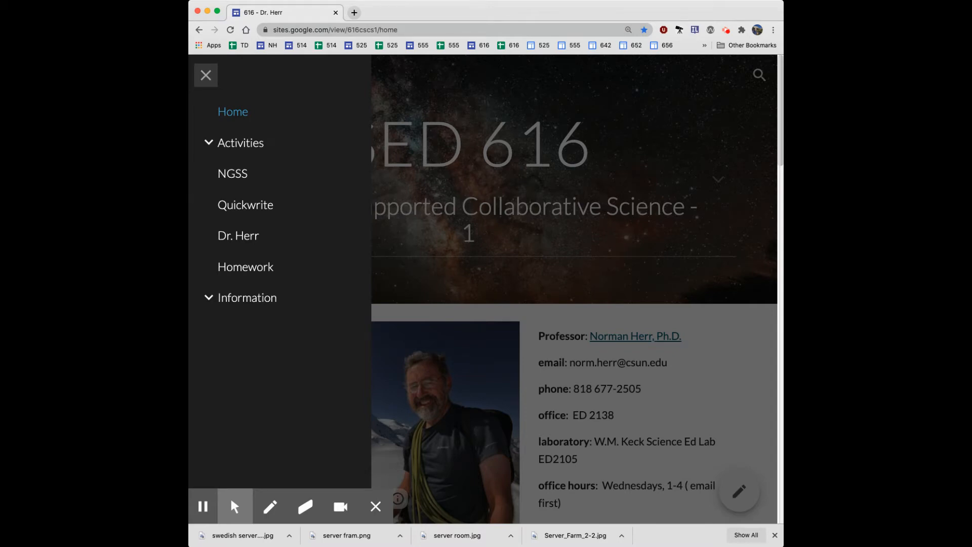
left_click(205, 75)
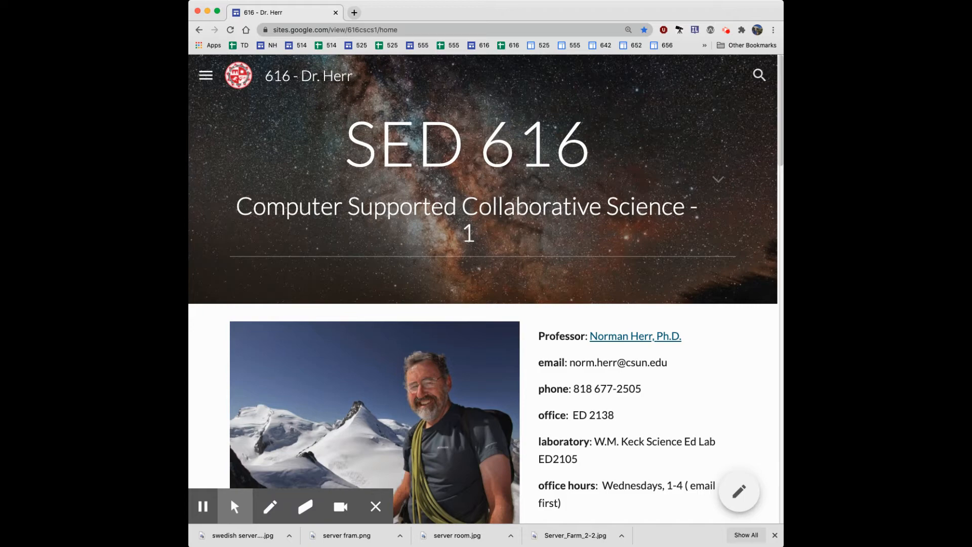
left_click_drag(783, 546, 944, 546)
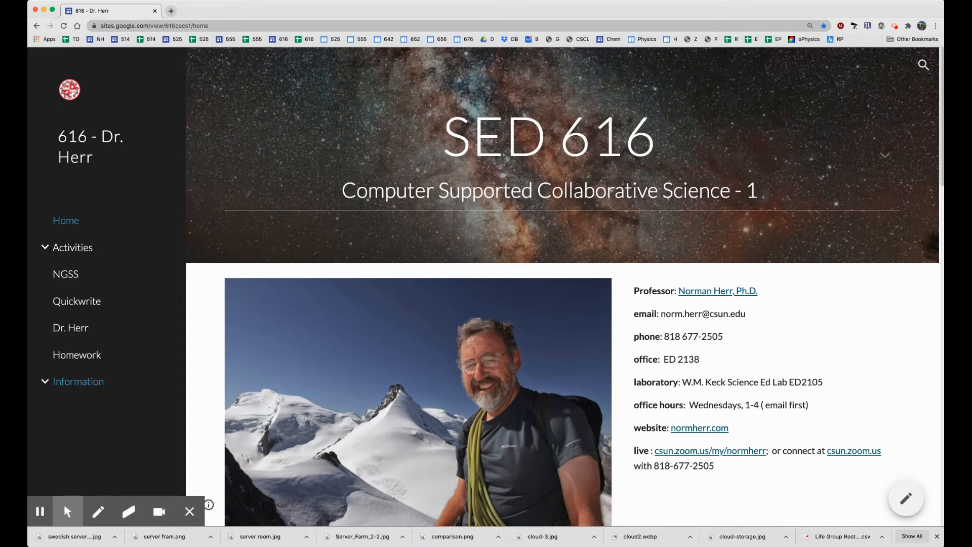
- Review the 616 home page through to its end and open the page for editing
scroll(562, 288, "down", 15)
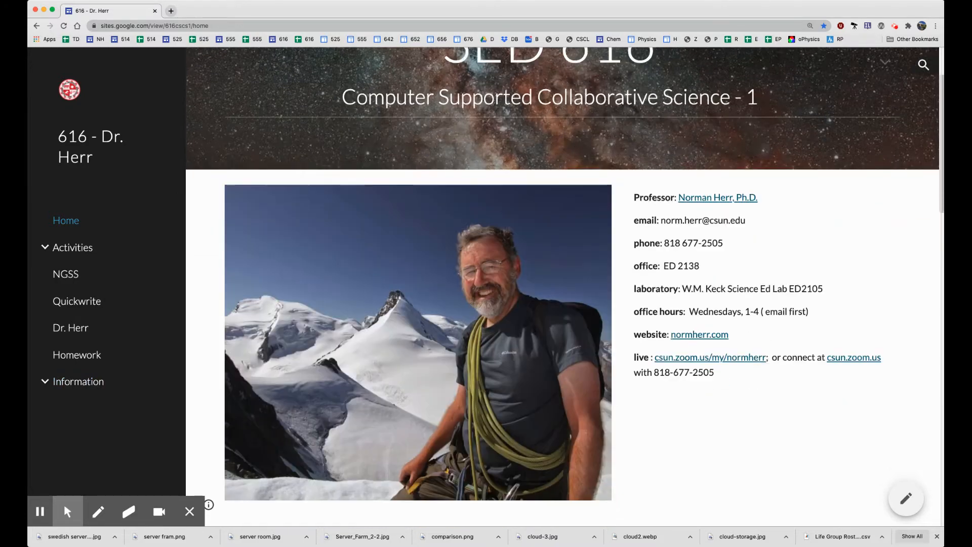
scroll(562, 289, "down", 7)
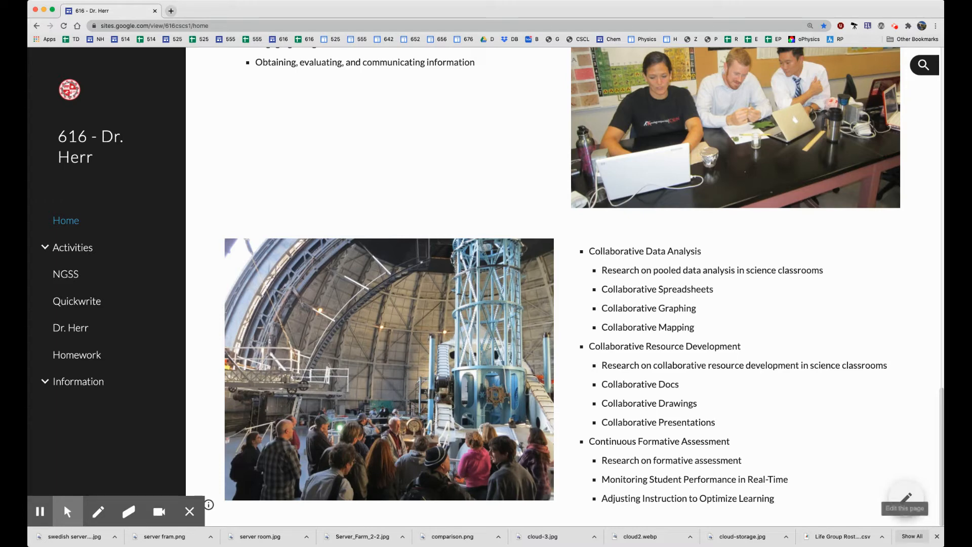
left_click(905, 498)
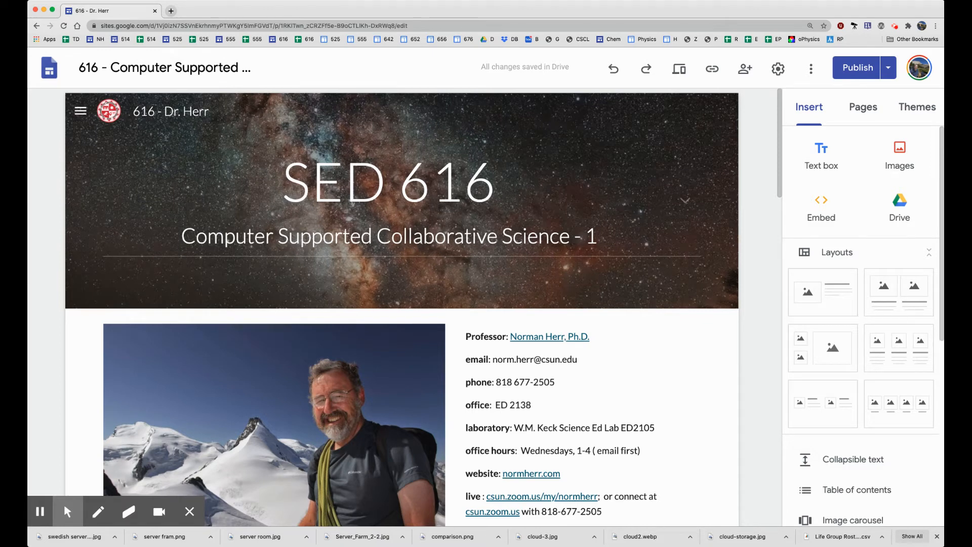
- Insert Server_Farm_2-2.jpg from recent Drive images at the end of the page and enlarge it to the width of the photo above
left_click(900, 154)
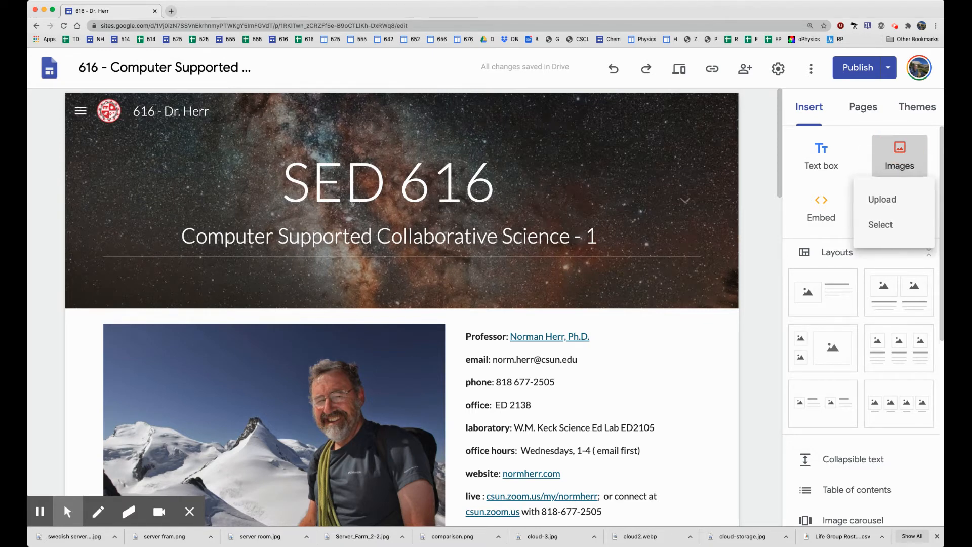
left_click(880, 224)
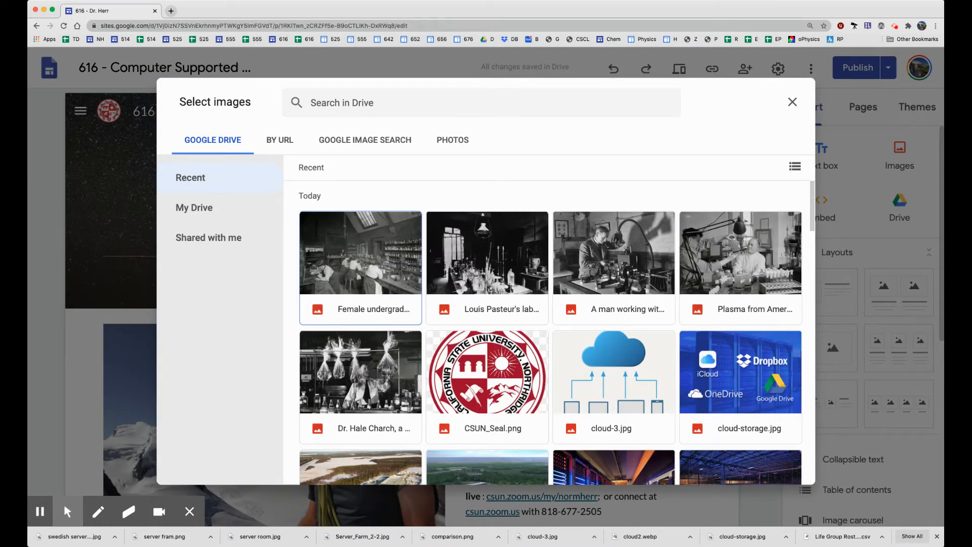
scroll(550, 333, "down", 2)
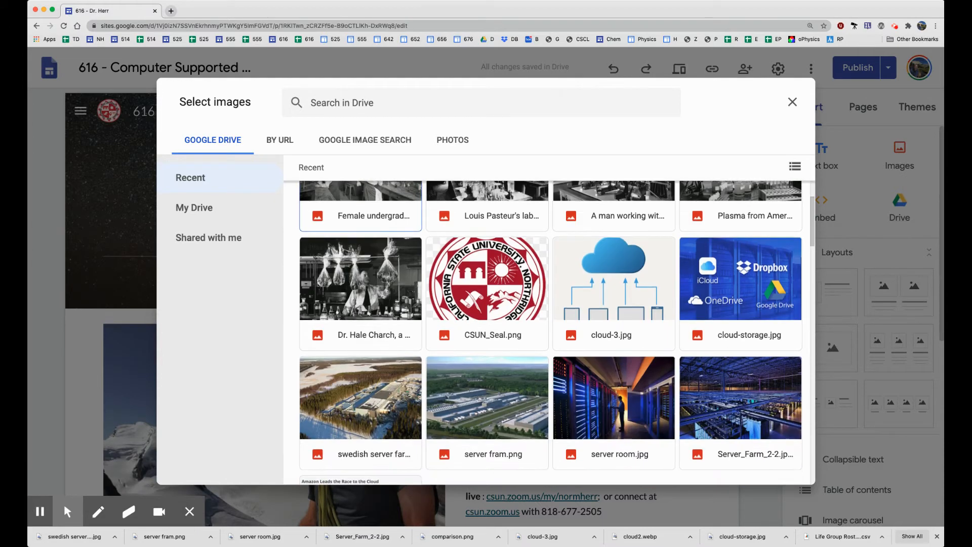
scroll(550, 332, "down", 1)
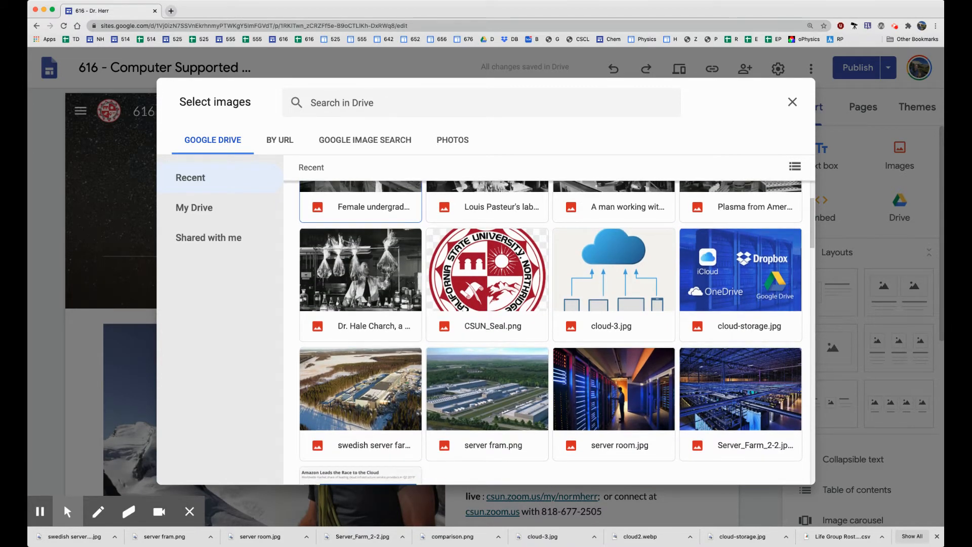
scroll(550, 332, "down", 1)
left_click(740, 375)
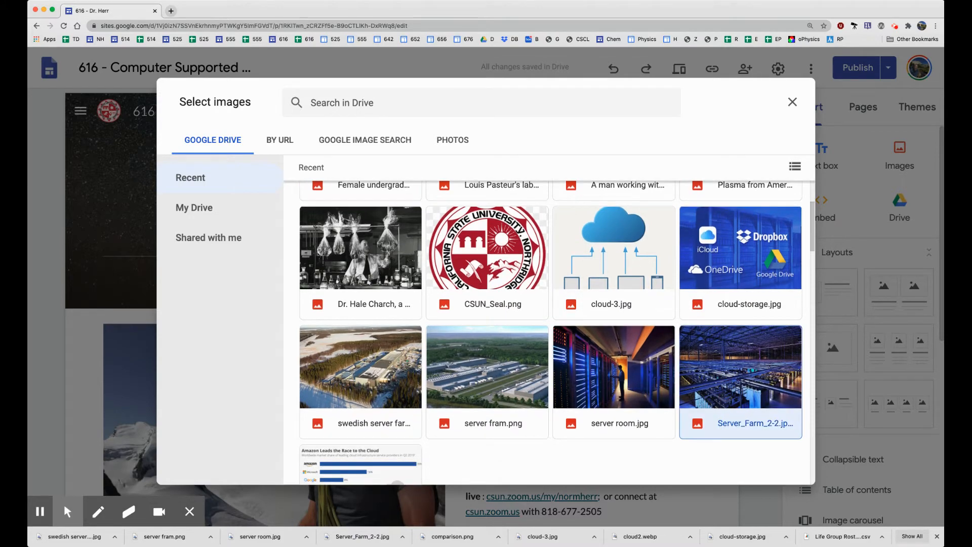
left_click(782, 468)
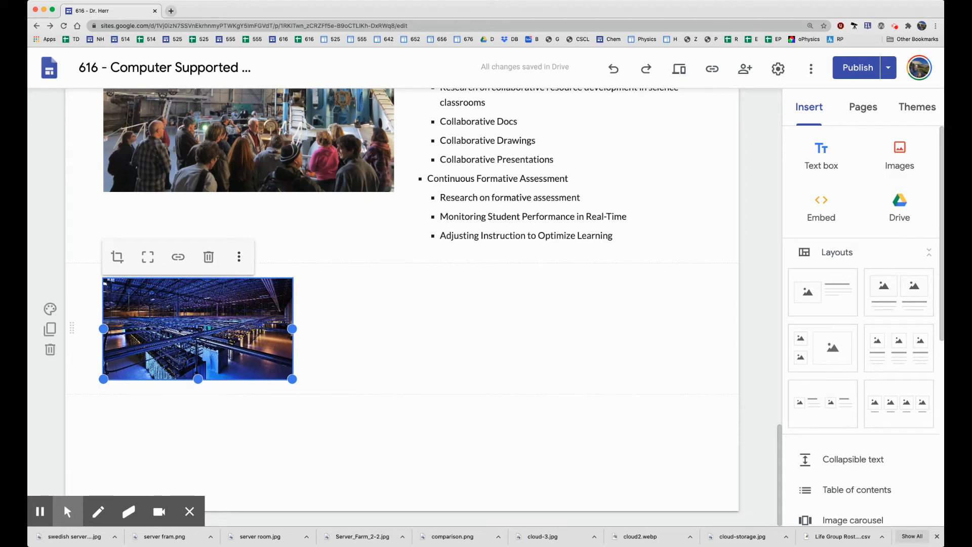
left_click_drag(293, 378, 297, 381)
left_click_drag(492, 524, 394, 436)
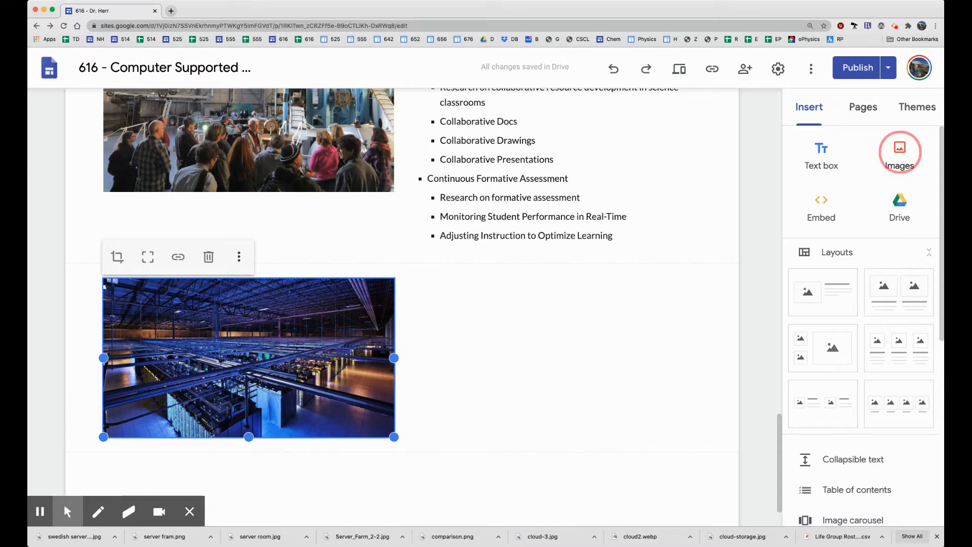
- Add an empty text box below the server farm photo at the end of the page
left_click(899, 152)
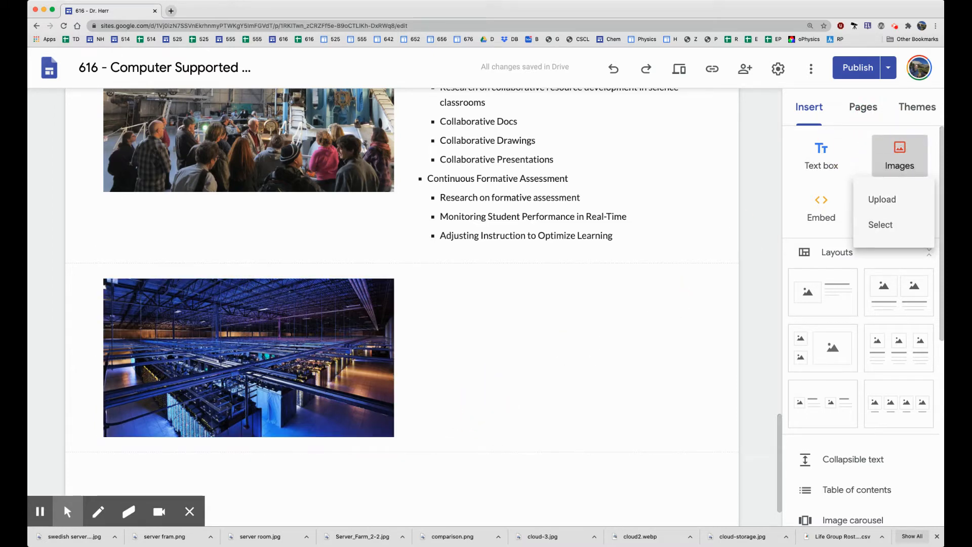
left_click(821, 155)
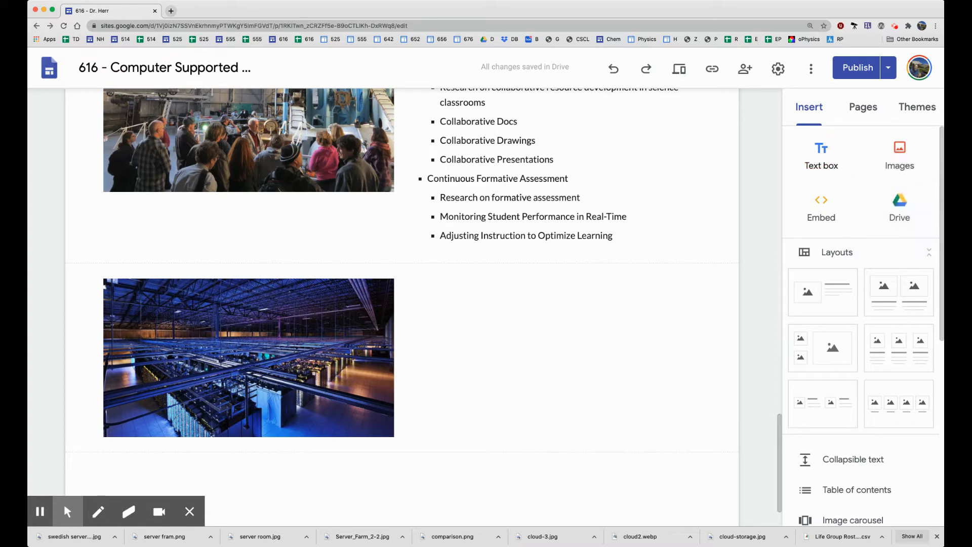
scroll(400, 303, "down", 2)
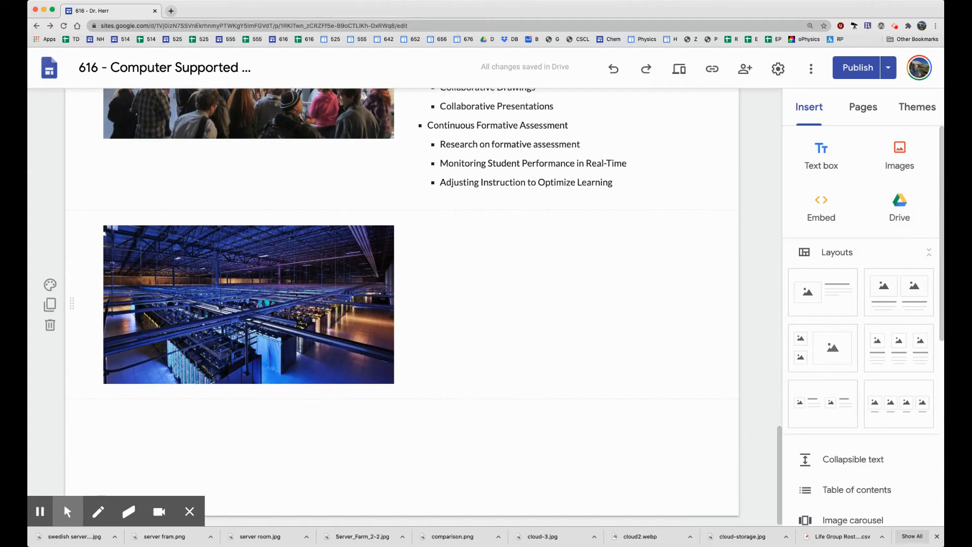
left_click(821, 155)
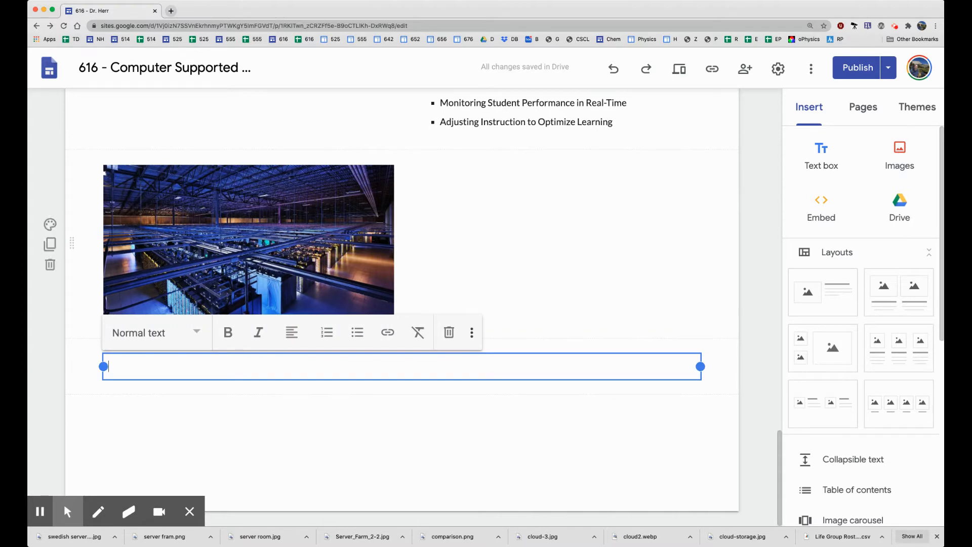
- Copy the bulleted list from Collaborative Data Analysis through Adjusting Instruction to Optimize Learning into the new text box
scroll(506, 365, "up", 5)
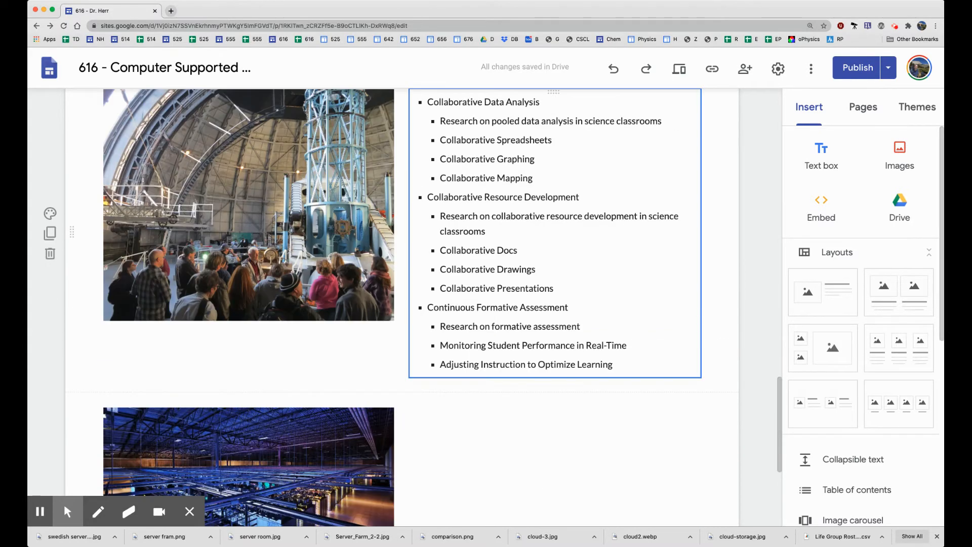
left_click_drag(426, 102, 615, 364)
key("super+c")
scroll(615, 363, "down", 5)
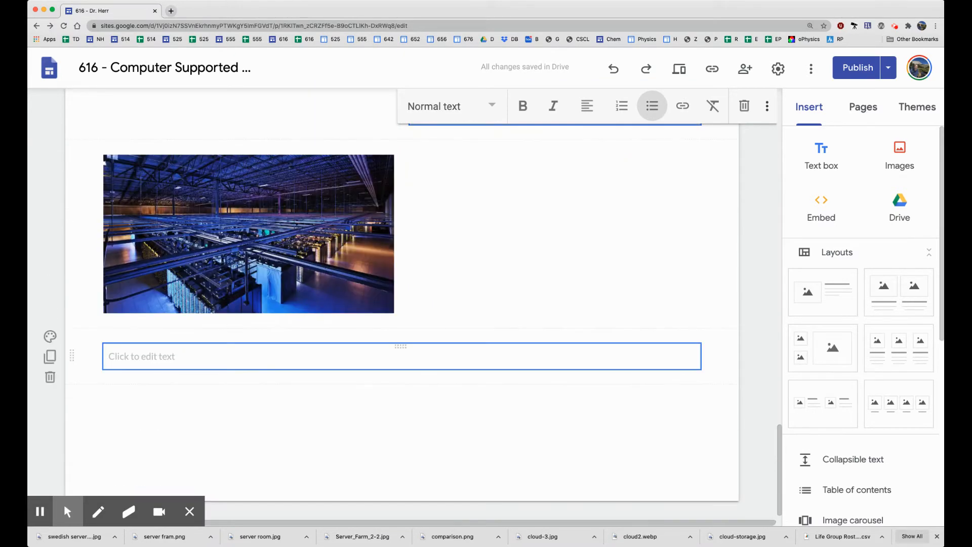
left_click(615, 361)
key("super+v")
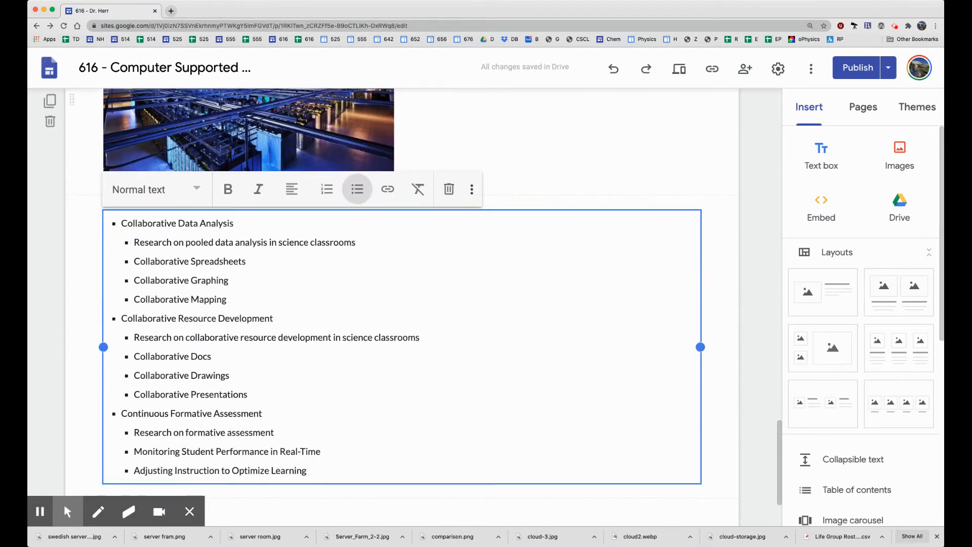
- Narrow the pasted list's text box to half the page width and place it beside the server farm photo
scroll(400, 303, "up", 2)
scroll(400, 253, "up", 2)
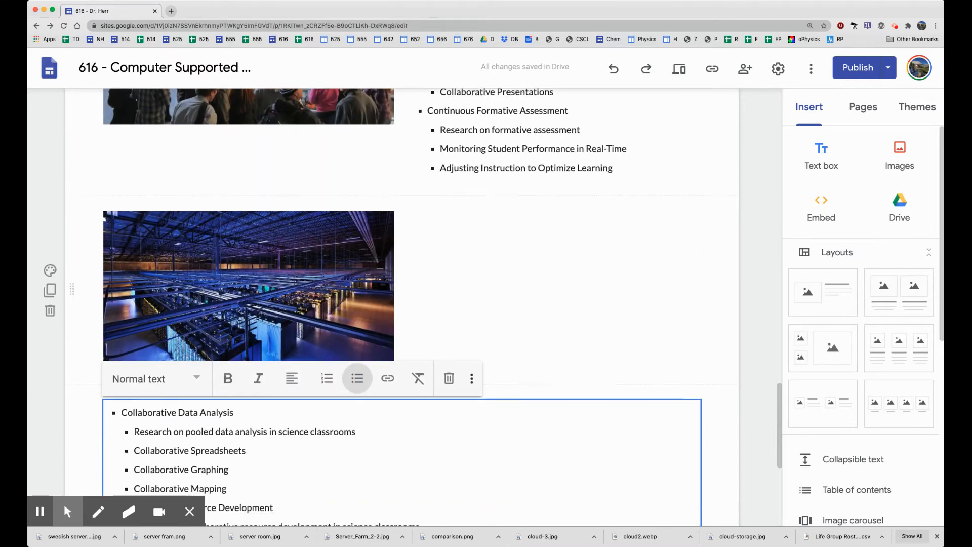
scroll(400, 303, "down", 4)
left_click_drag(700, 362, 394, 369)
left_click_drag(247, 228, 436, 400)
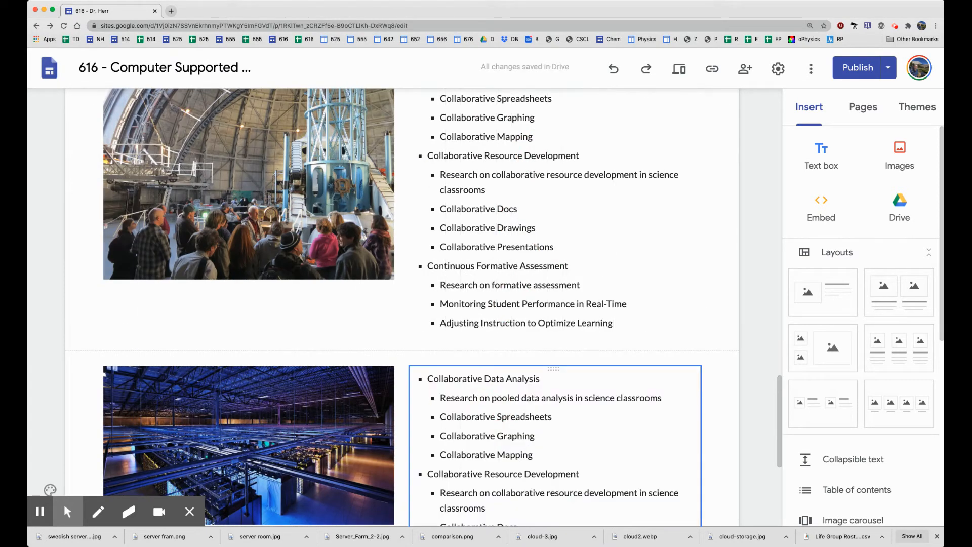
- Publish the site with the new photo and list section, closing the publish options without choosing any
scroll(435, 400, "down", 2)
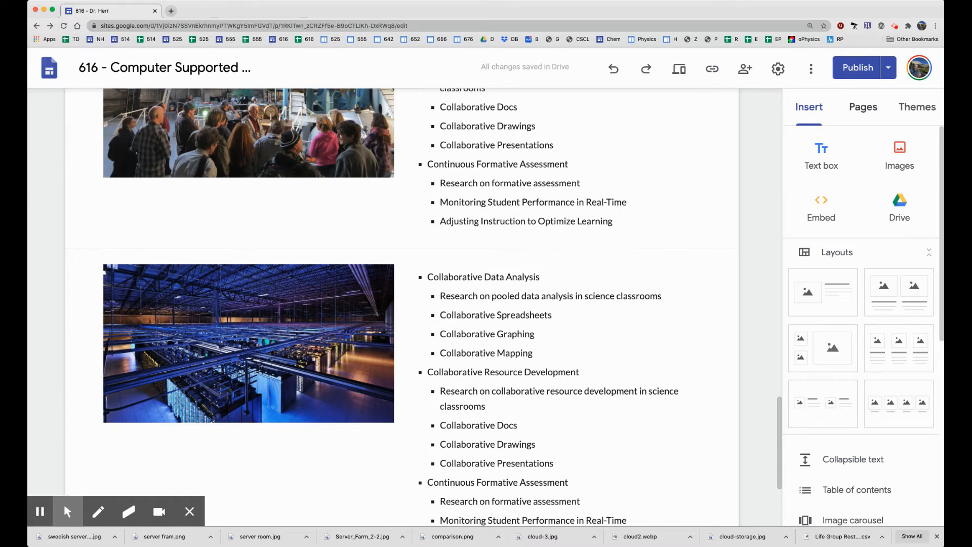
left_click(858, 69)
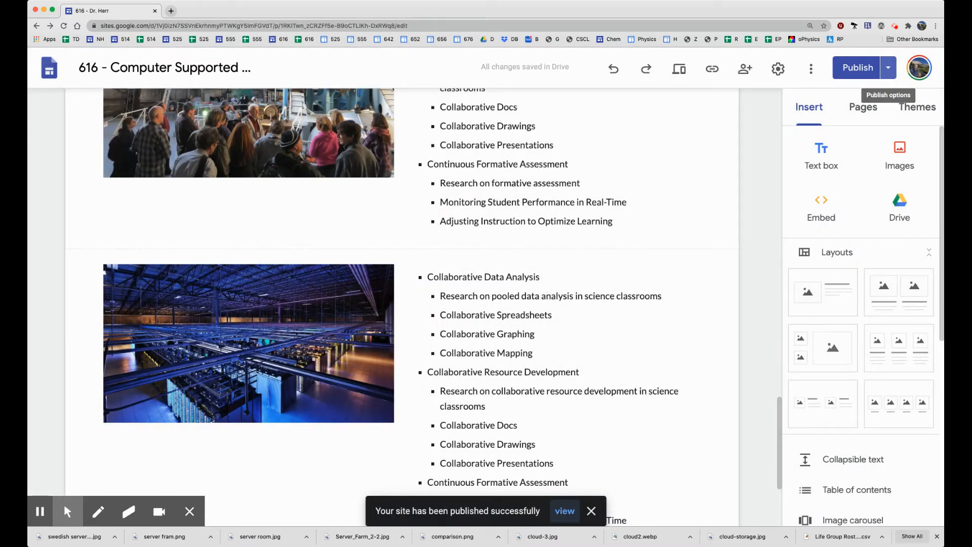
left_click(888, 68)
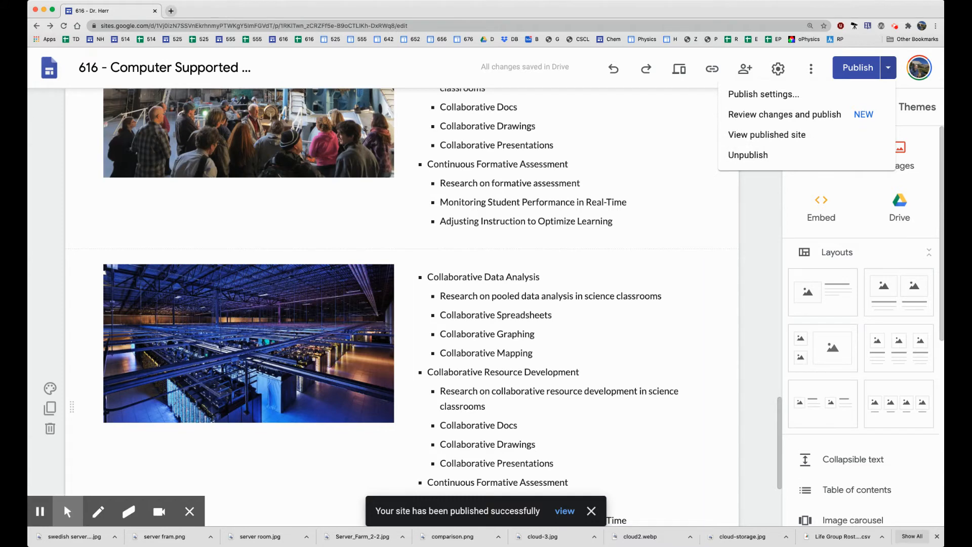
left_click(763, 249)
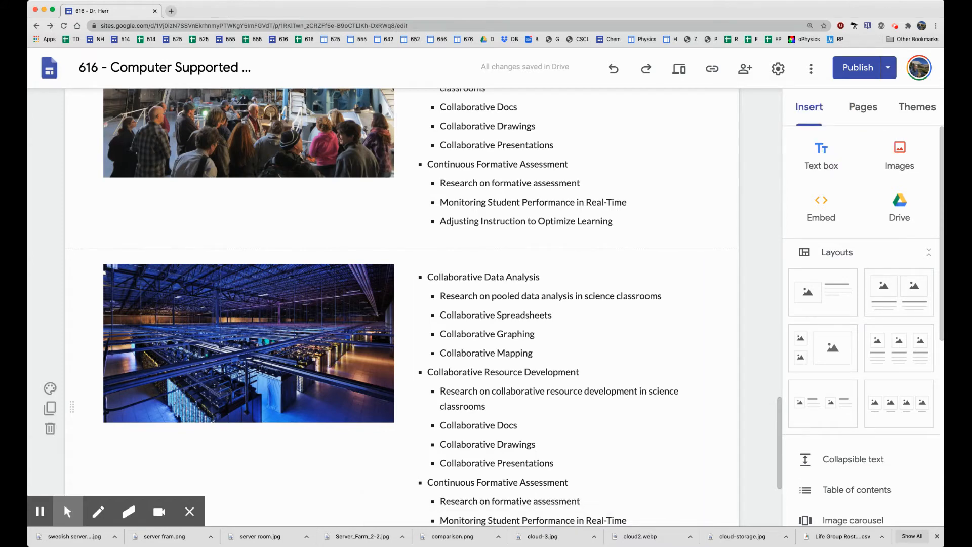
- Collapse the Layouts group and start an image carousel, choosing to select existing images for it
scroll(402, 324, "down", 1)
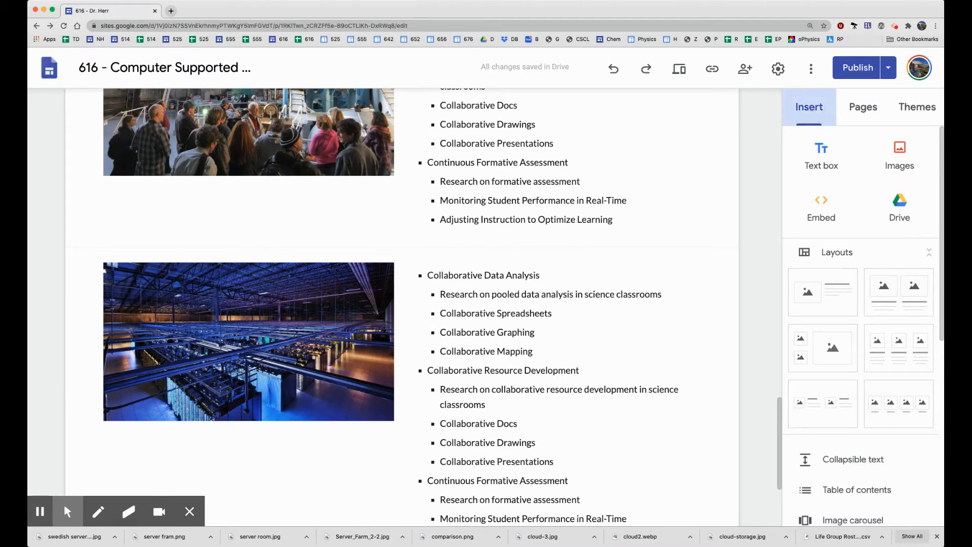
scroll(402, 304, "down", 3)
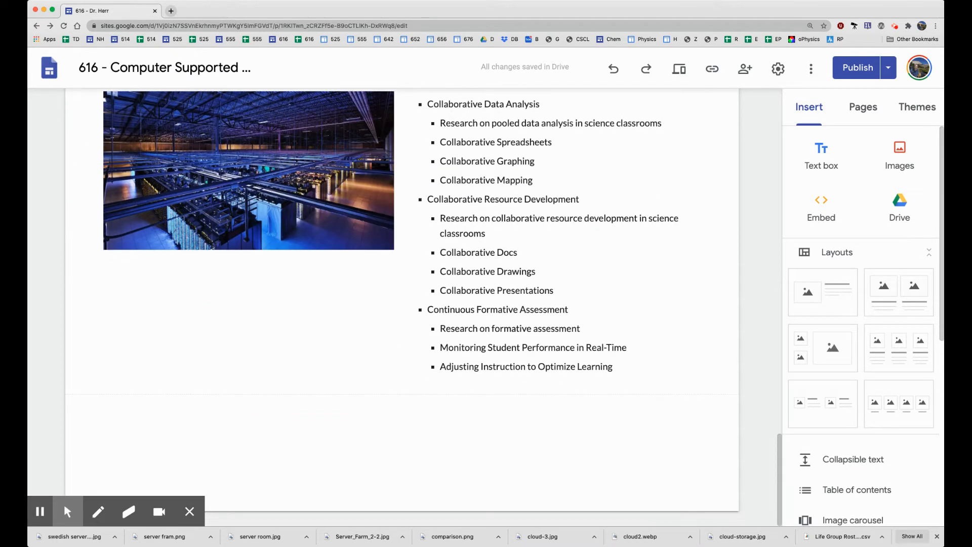
scroll(861, 314, "down", 1)
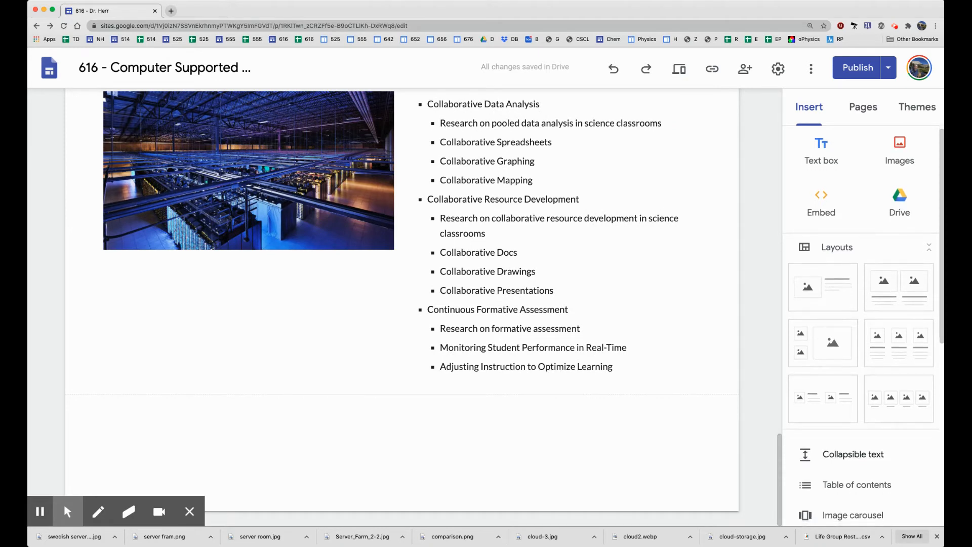
left_click(929, 247)
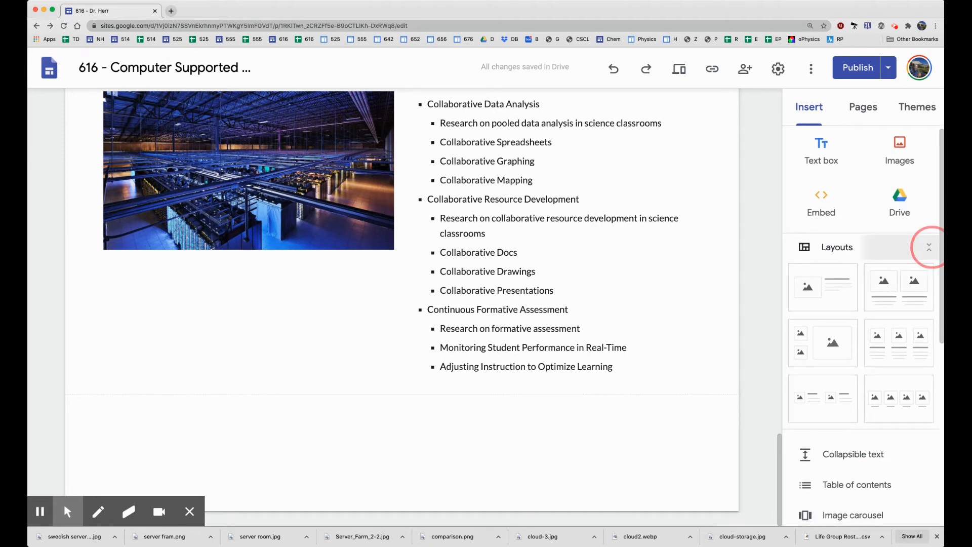
scroll(855, 291, "down", 1)
scroll(860, 314, "down", 1)
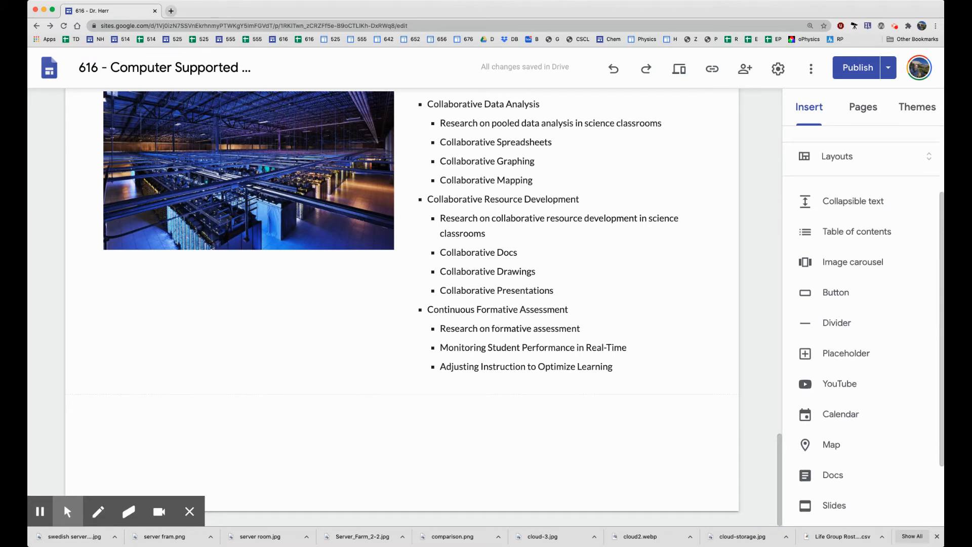
left_click(843, 262)
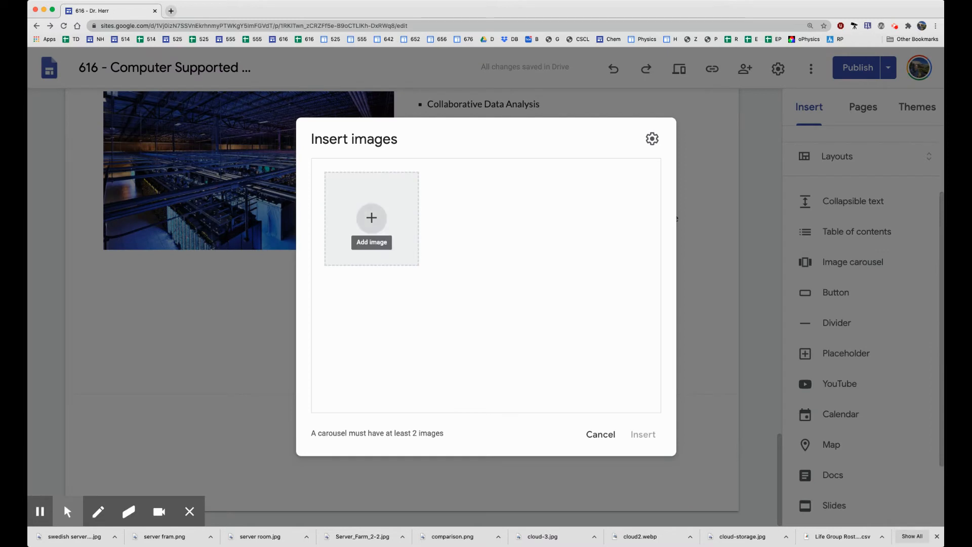
left_click(371, 217)
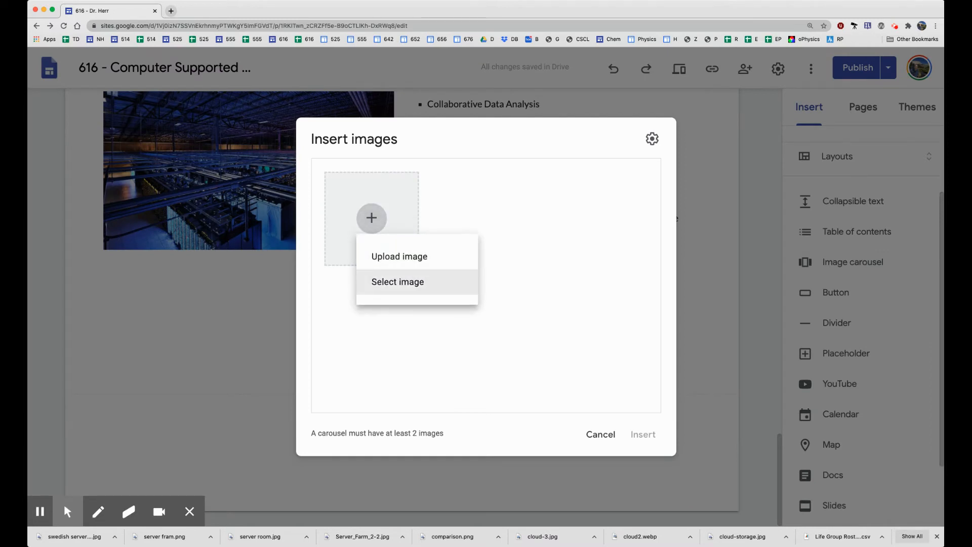
left_click(398, 282)
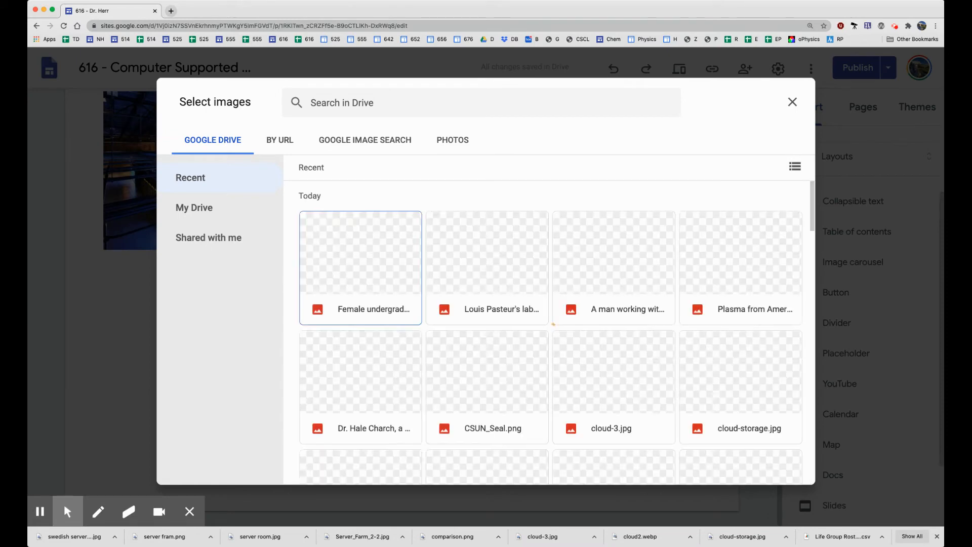
- Browse My Drive to the Heat folder inside ___PHOTOS and Chemistry
left_click(205, 213)
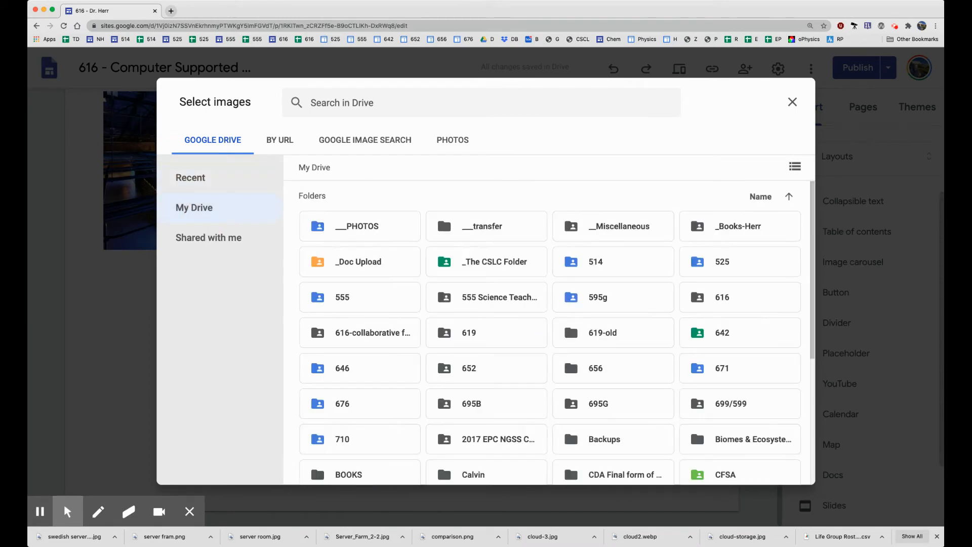
double_click(354, 224)
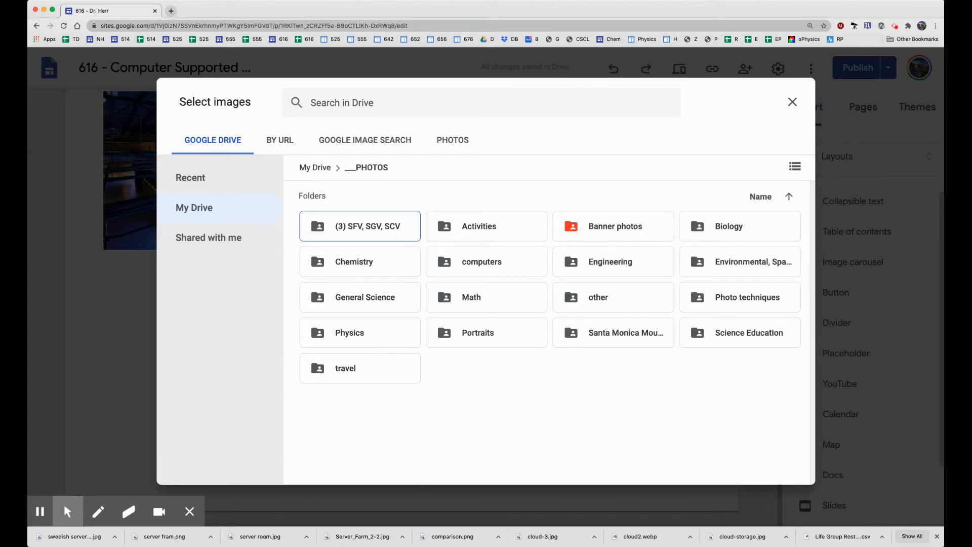
double_click(337, 263)
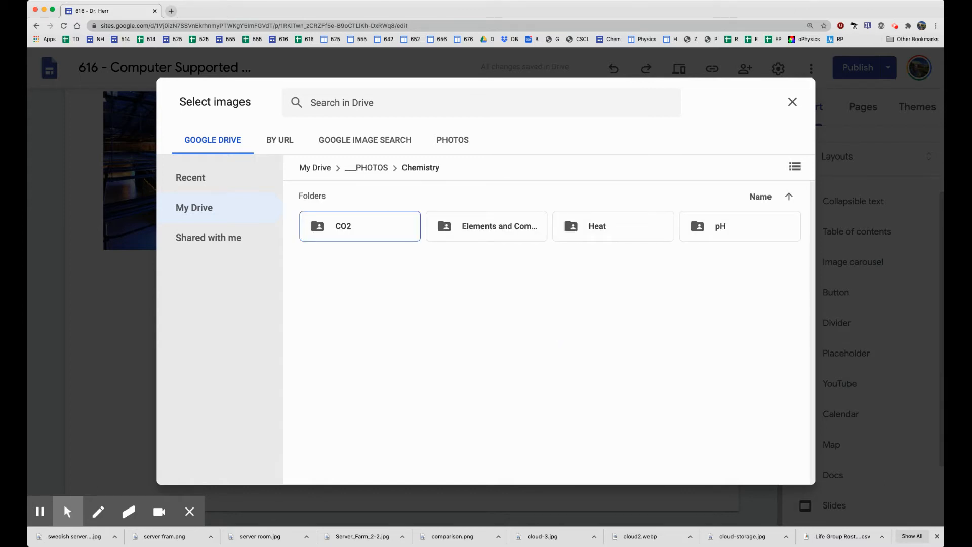
double_click(600, 225)
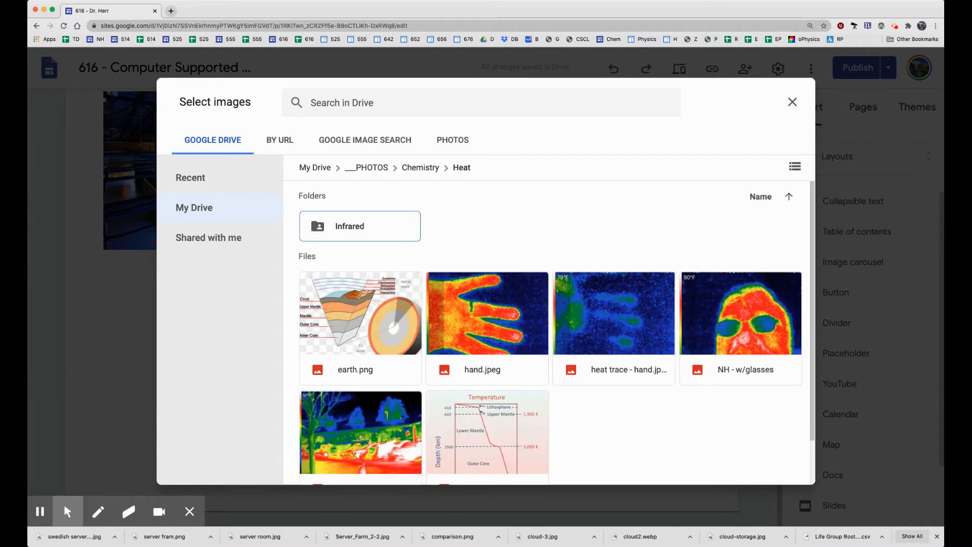
- Select earth.png and hand.jpeg from the Heat folder and insert them as the image carousel
left_click(487, 324)
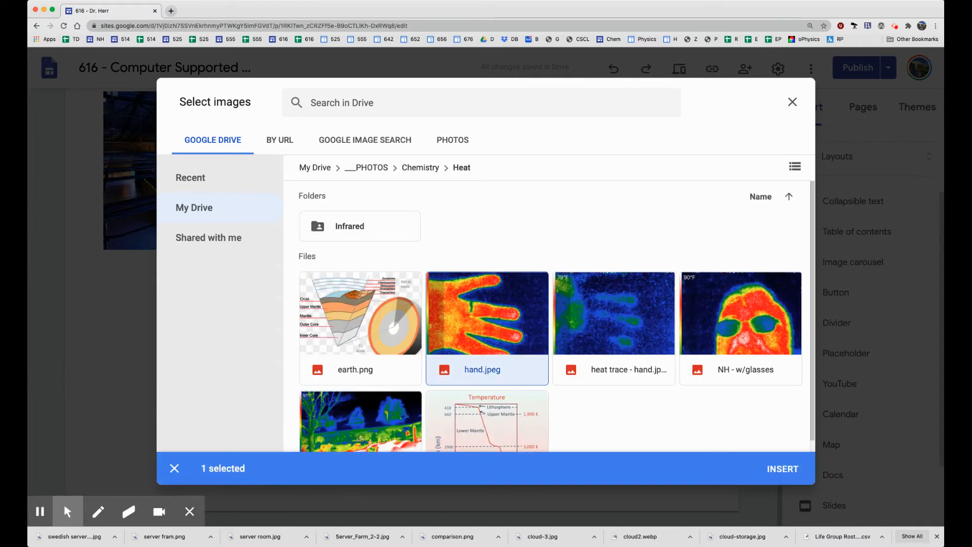
left_click(605, 330)
left_click(719, 324)
left_click(362, 416, "shift")
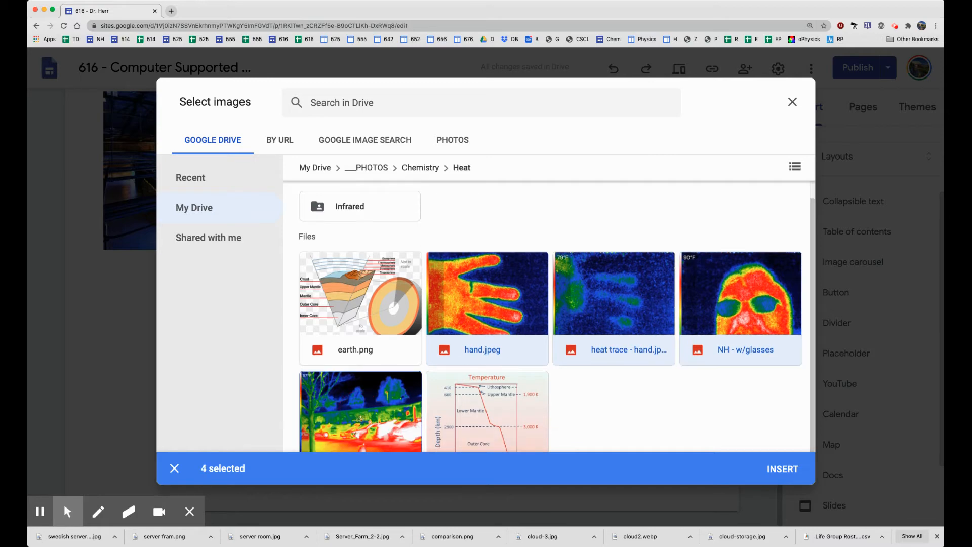
left_click(484, 388, "shift")
left_click(373, 299, "shift")
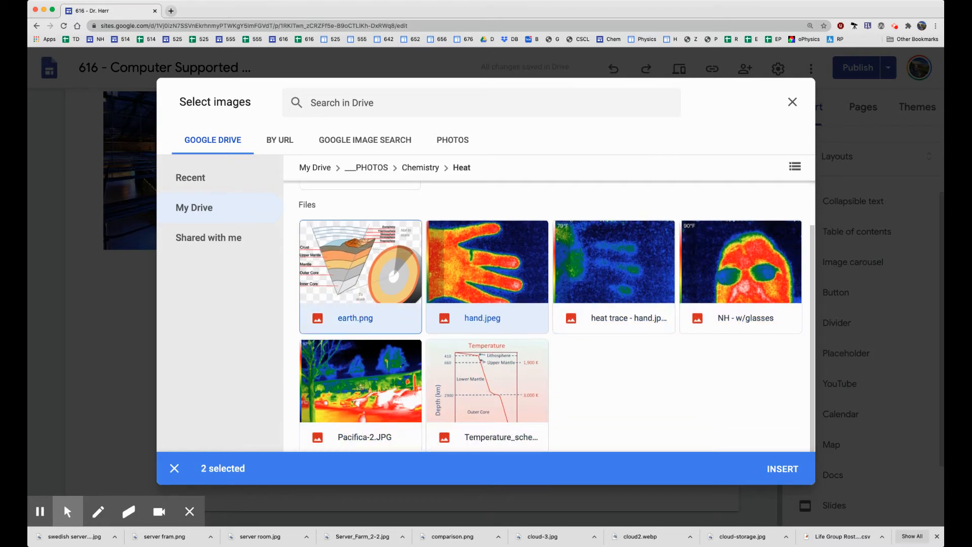
left_click(782, 469)
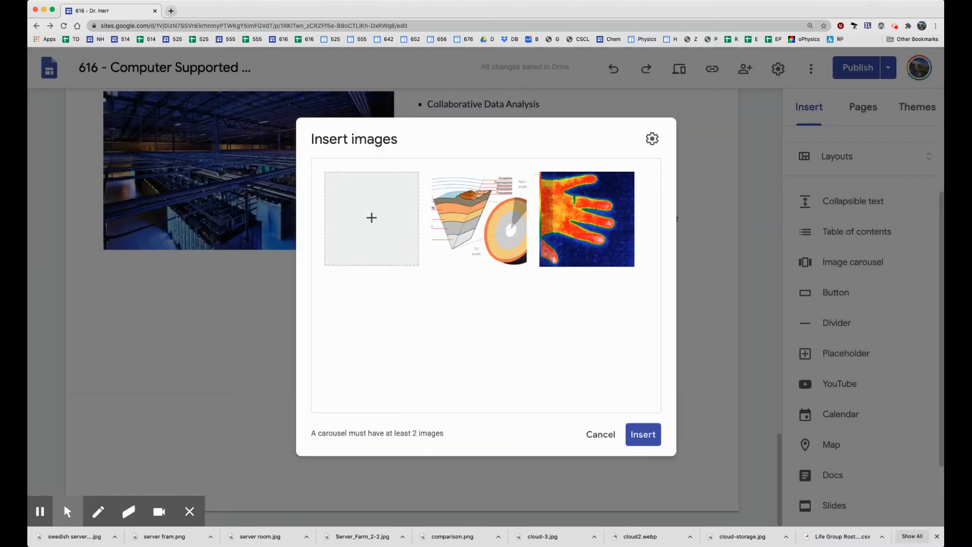
left_click(642, 434)
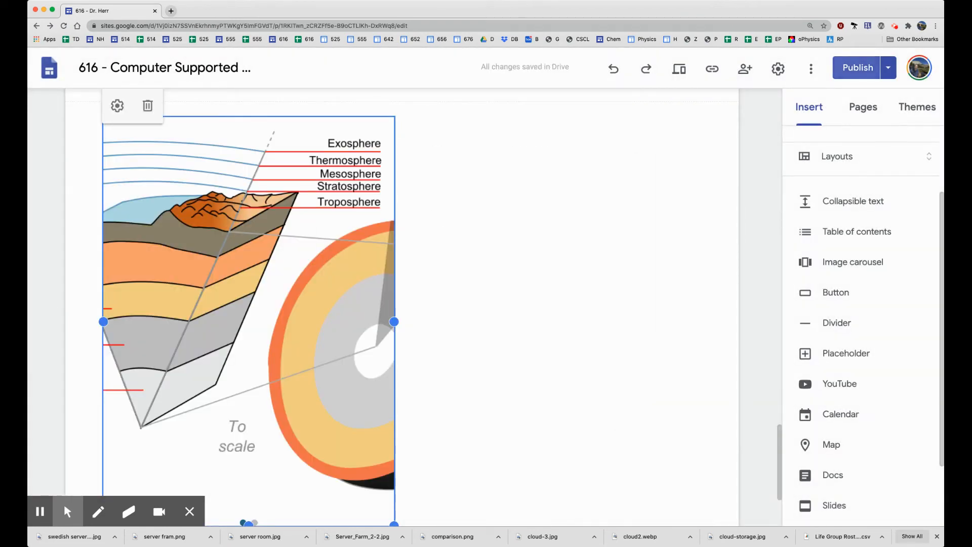
- Publish the site with the image carousel and open the published version
left_click(858, 68)
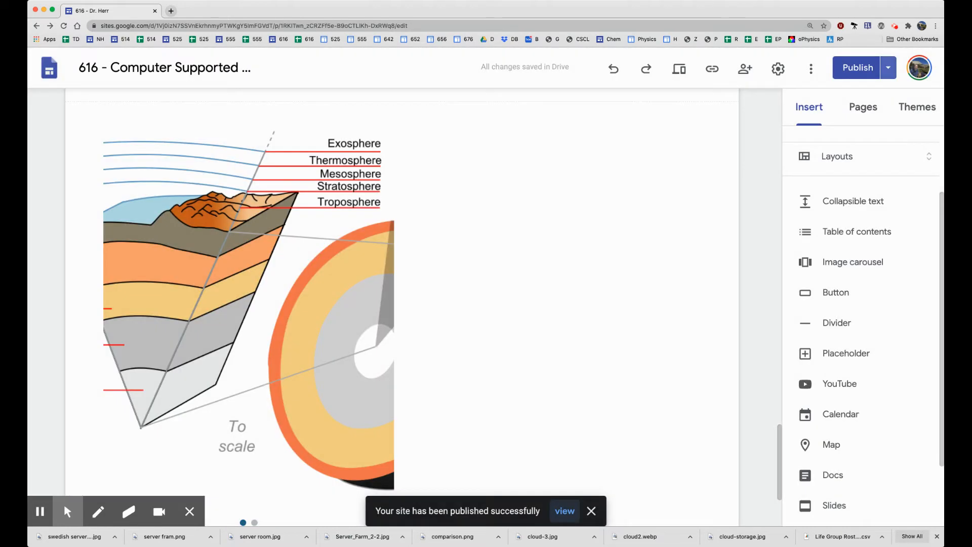
left_click(888, 68)
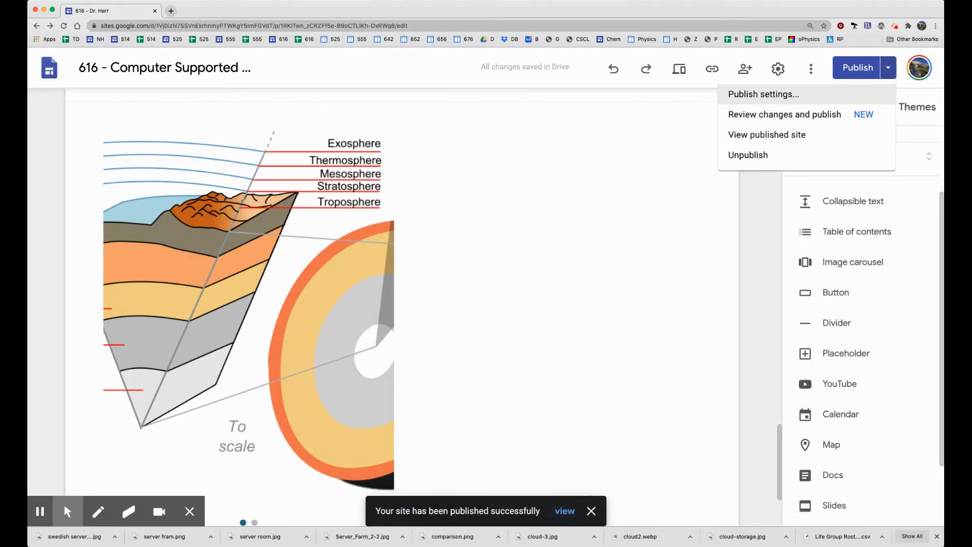
left_click(749, 133)
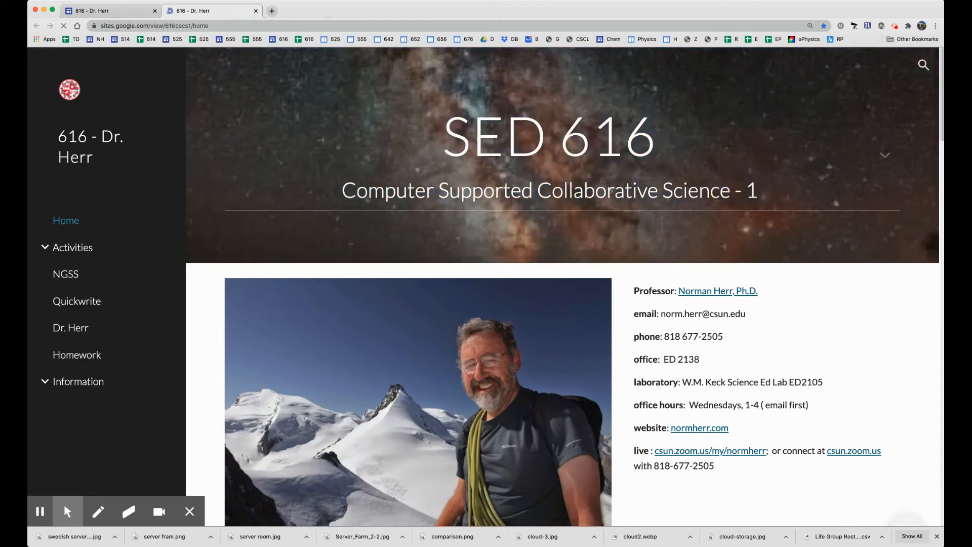
- Go to the carousel at the end of the published home page and advance it to the thermal hand image
scroll(562, 287, "down", 10)
scroll(561, 287, "down", 15)
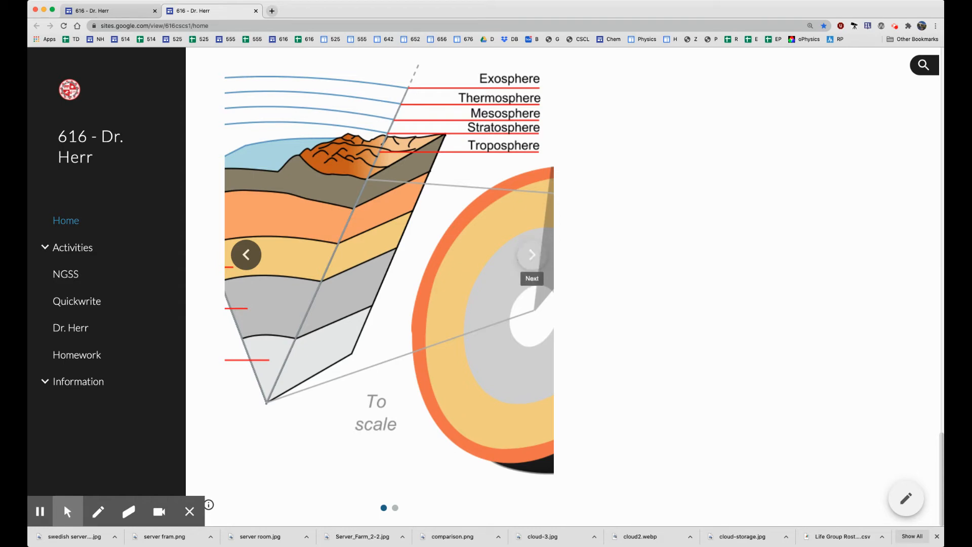
left_click(531, 255)
left_click(533, 255)
left_click(533, 255)
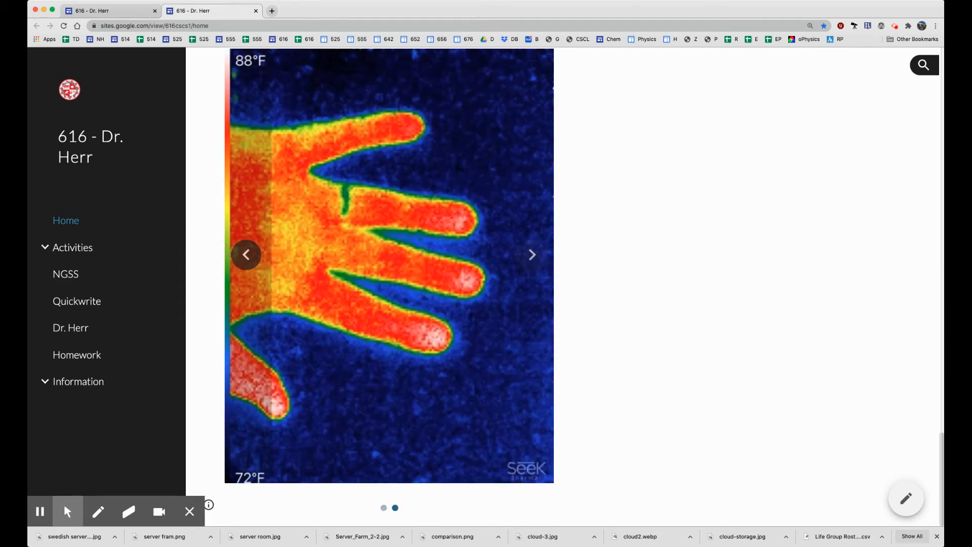
- Advance the published carousel to the Earth layers diagram and reopen the home page for editing
left_click(531, 254)
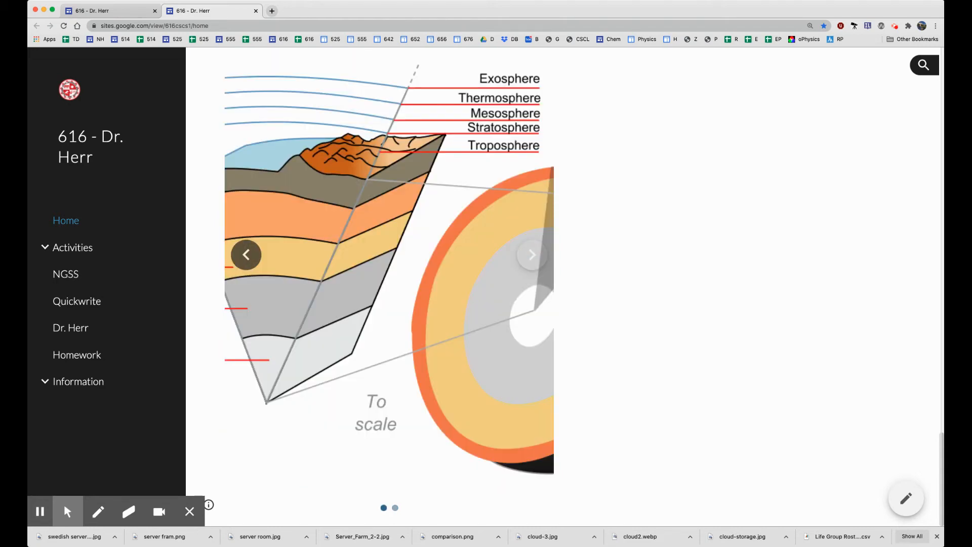
scroll(389, 299, "up", 4)
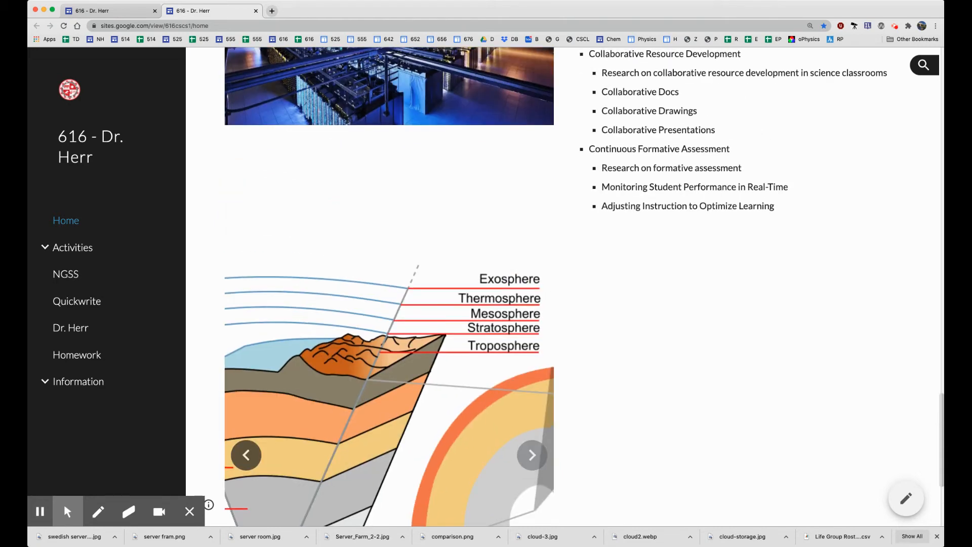
left_click(907, 498)
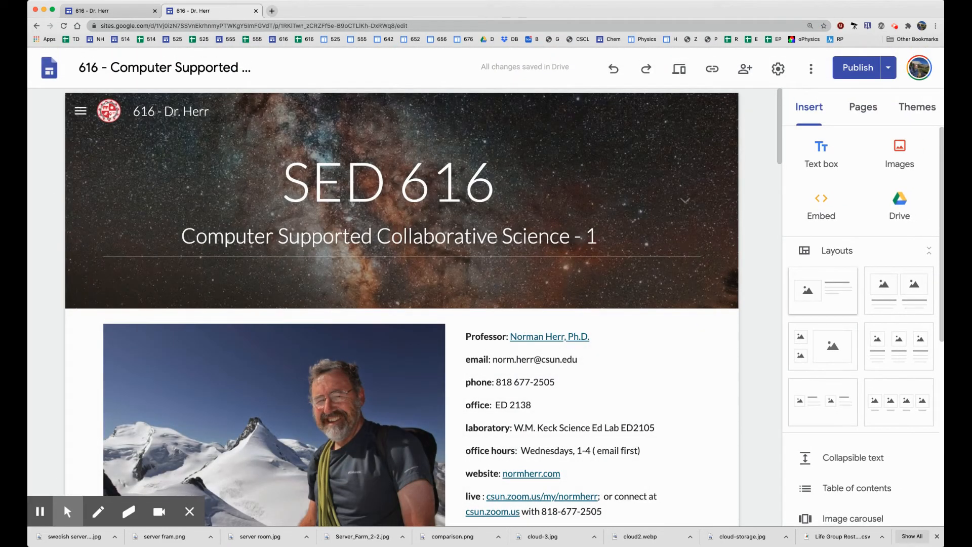
- Start inserting content from Google Drive and browse My Drive to the Physics folder inside ___PHOTOS
scroll(864, 325, "down", 2)
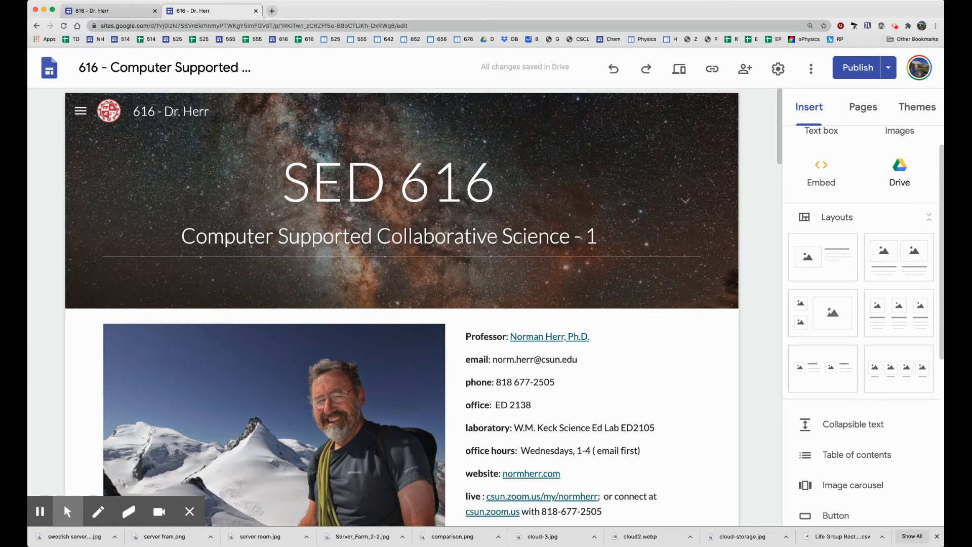
left_click(900, 170)
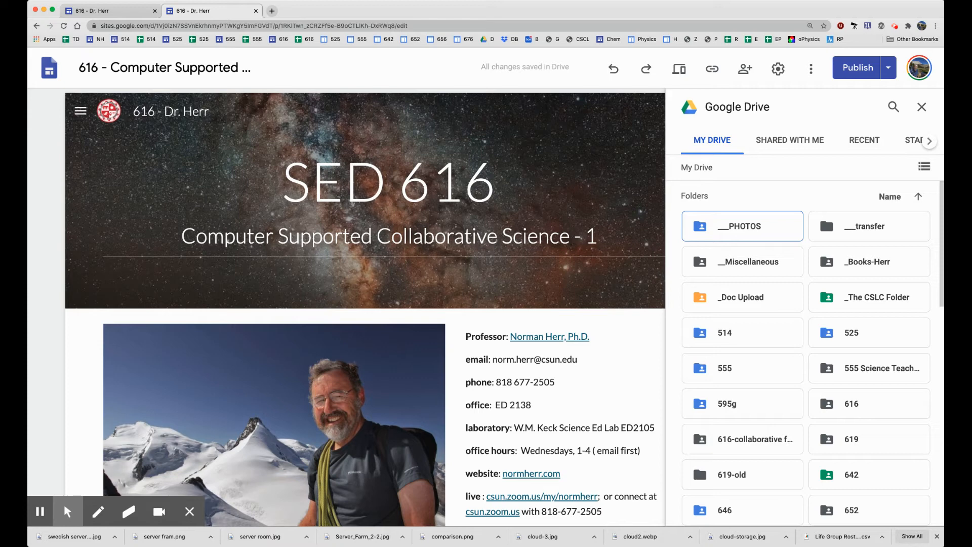
double_click(716, 223)
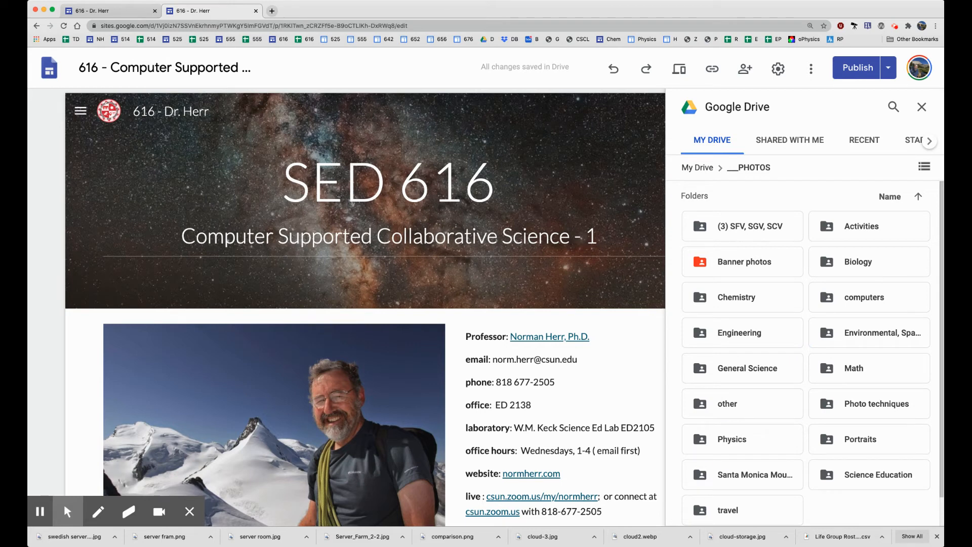
double_click(732, 439)
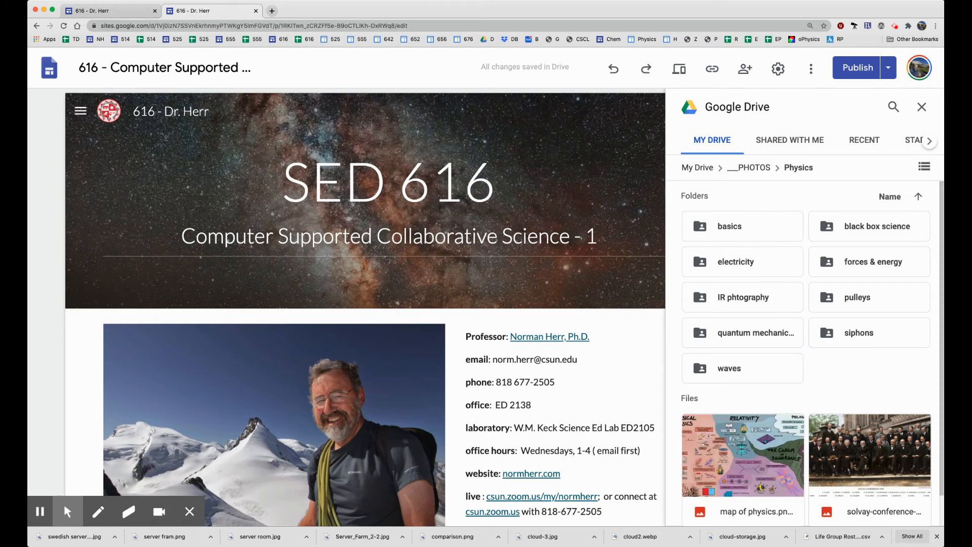
- Check the contents of the electricity folder and insert the whole folder into the home page
double_click(777, 260)
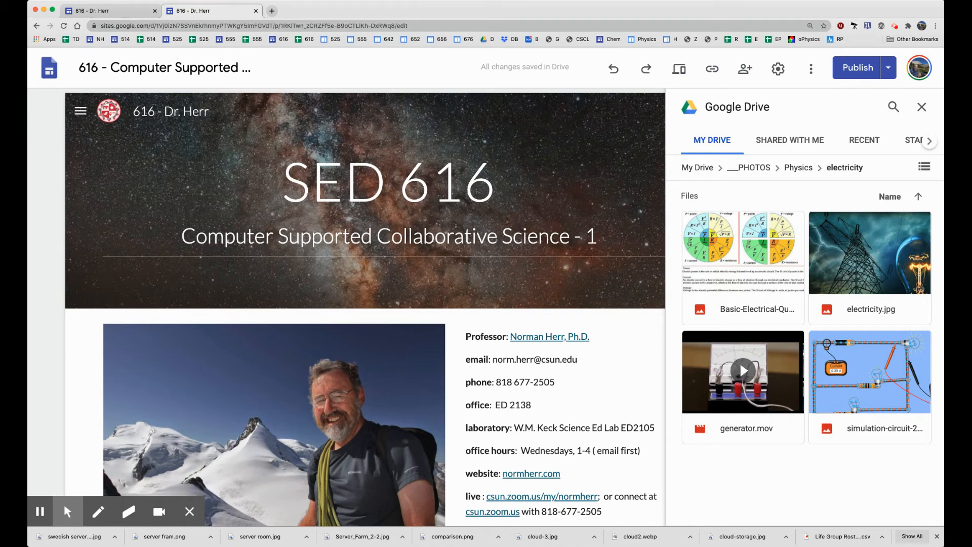
left_click(799, 168)
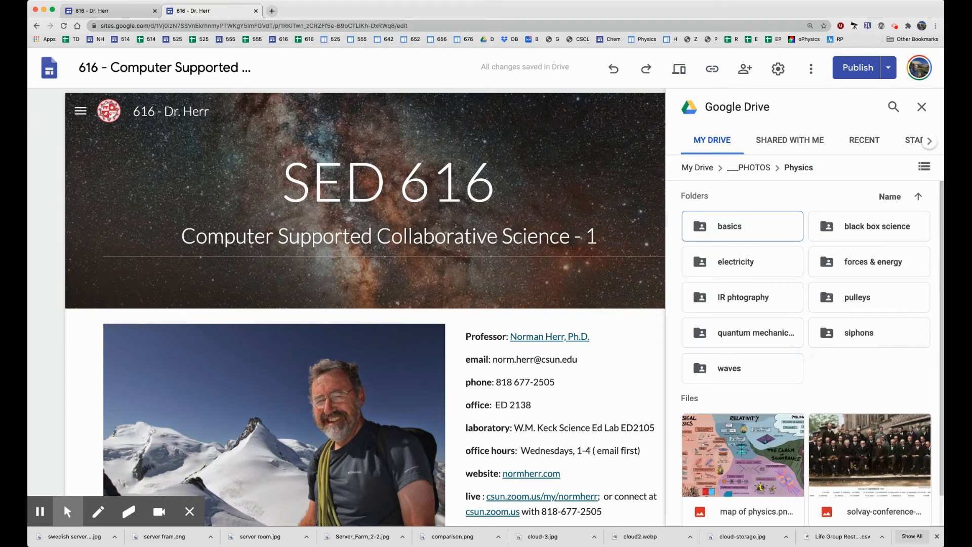
left_click(756, 262)
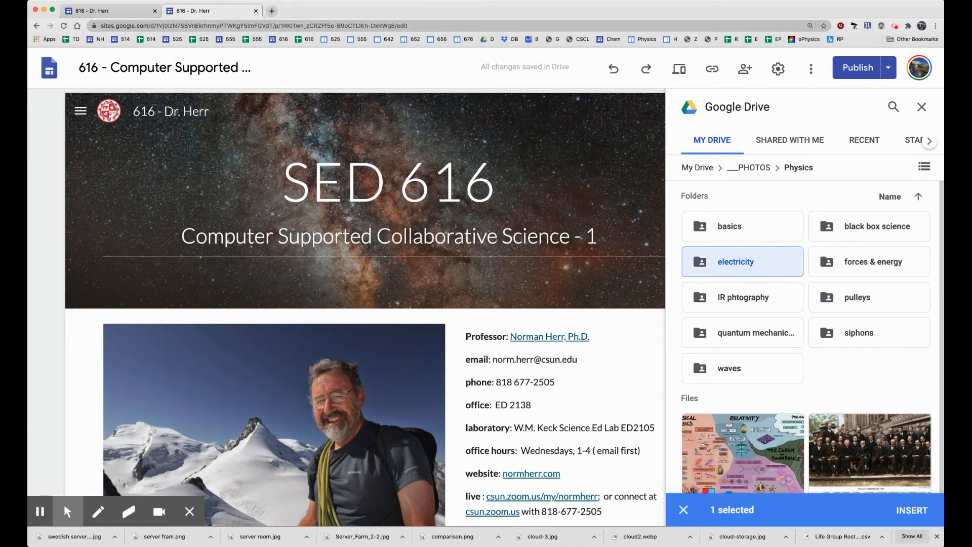
left_click(912, 510)
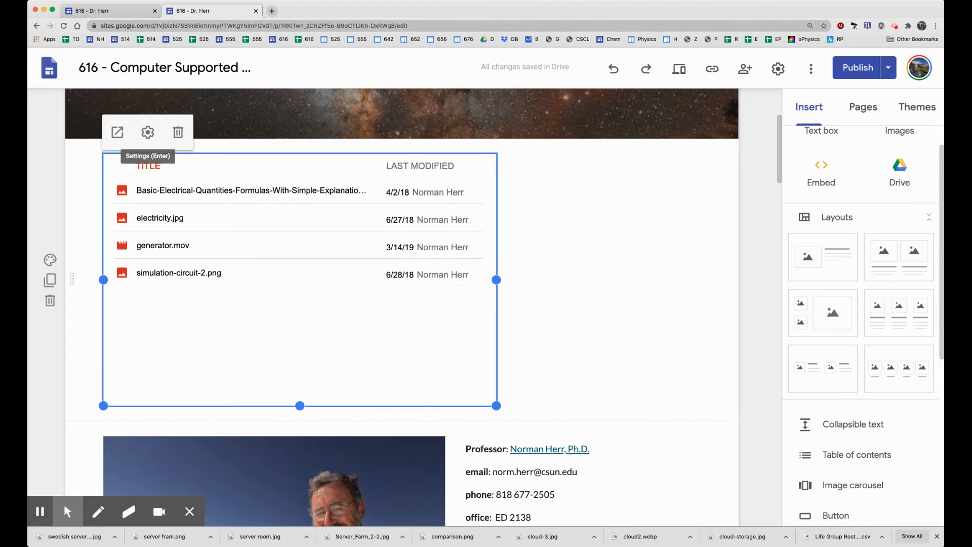
- Set the embedded electricity folder to Grid View and enlarge its frame so all four files fit
left_click(148, 132)
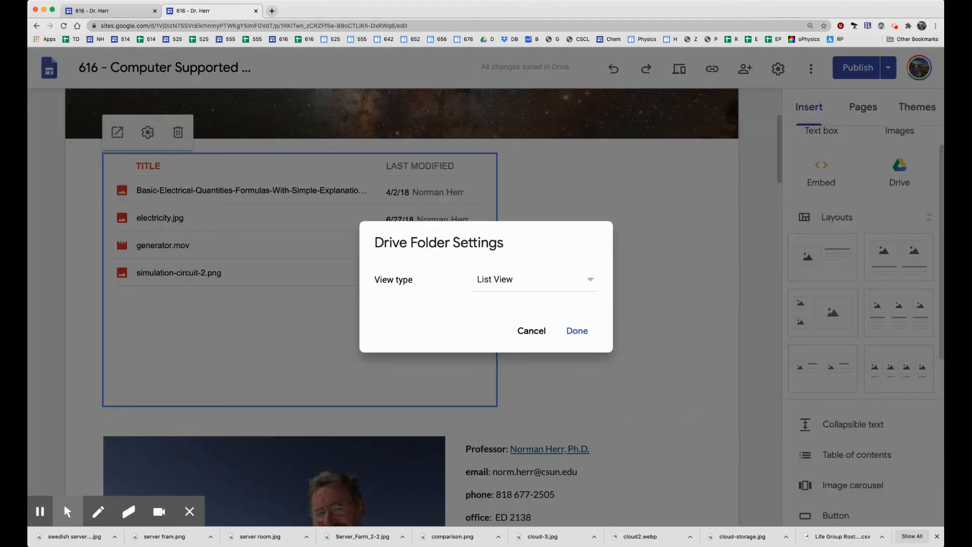
left_click(579, 279)
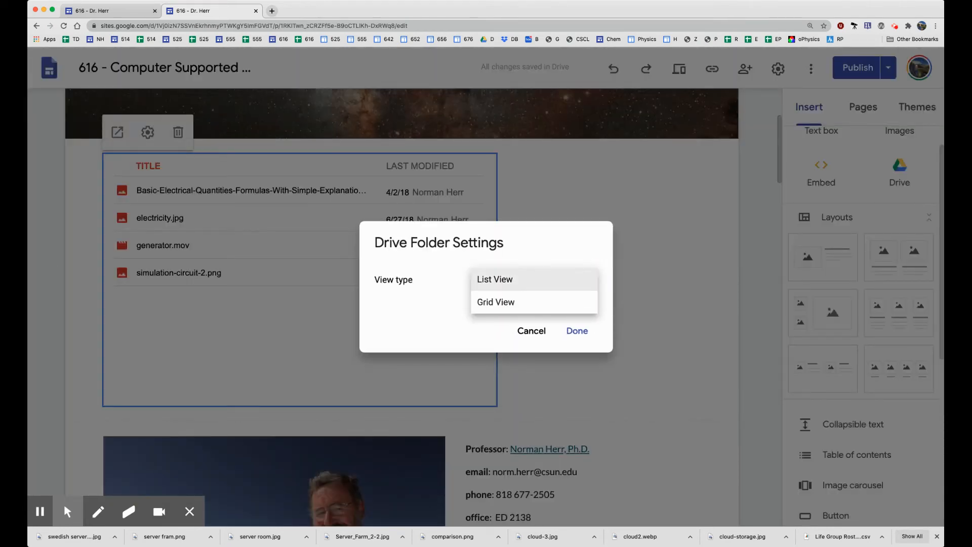
left_click(512, 304)
left_click(577, 331)
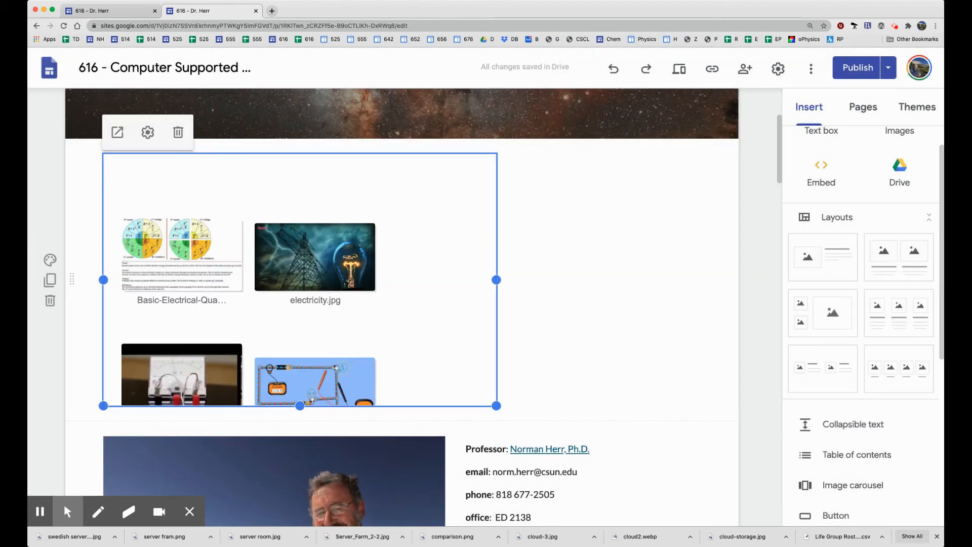
left_click_drag(496, 405, 598, 470)
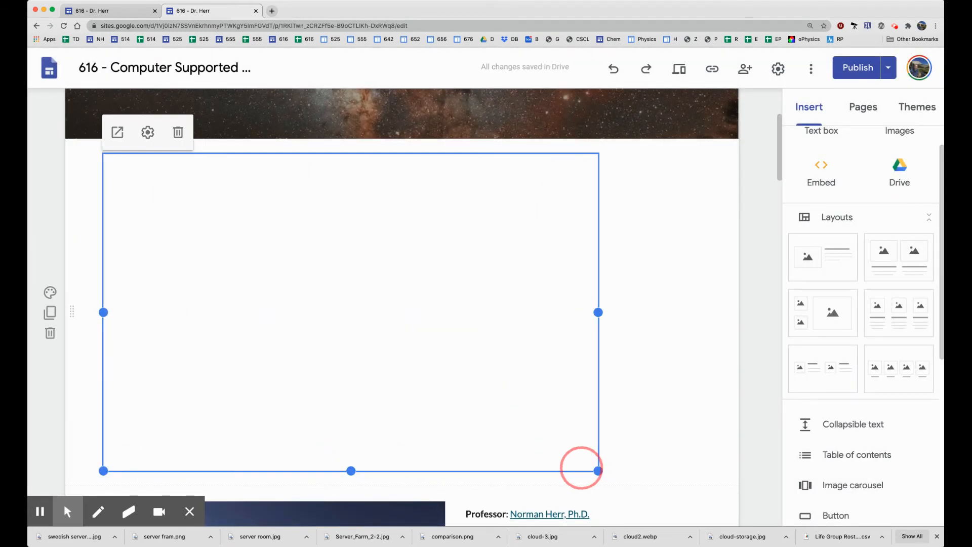
left_click(189, 244)
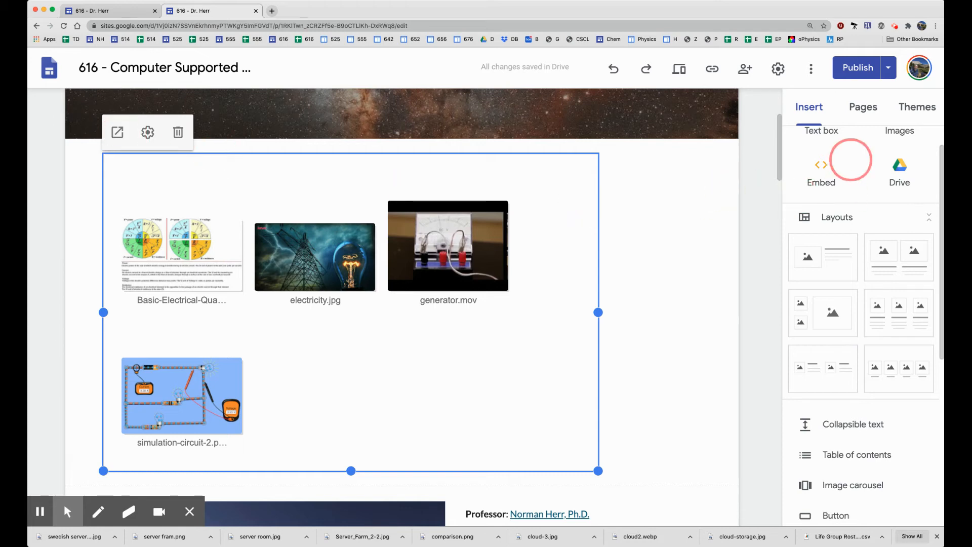
- Insert the Google Doc starting with "Sample Assessme" from the recent documents listed under Earlier this week
left_click(808, 108)
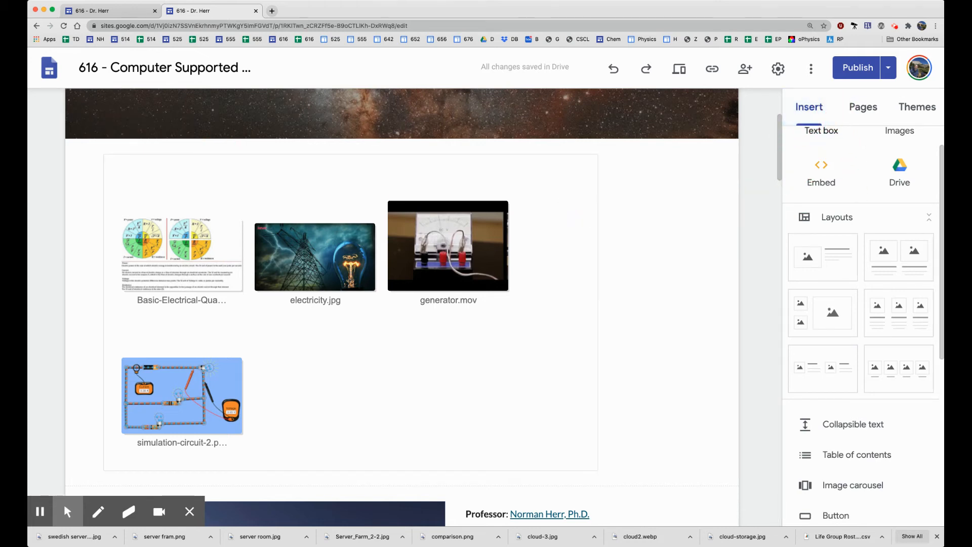
scroll(861, 324, "down", 6)
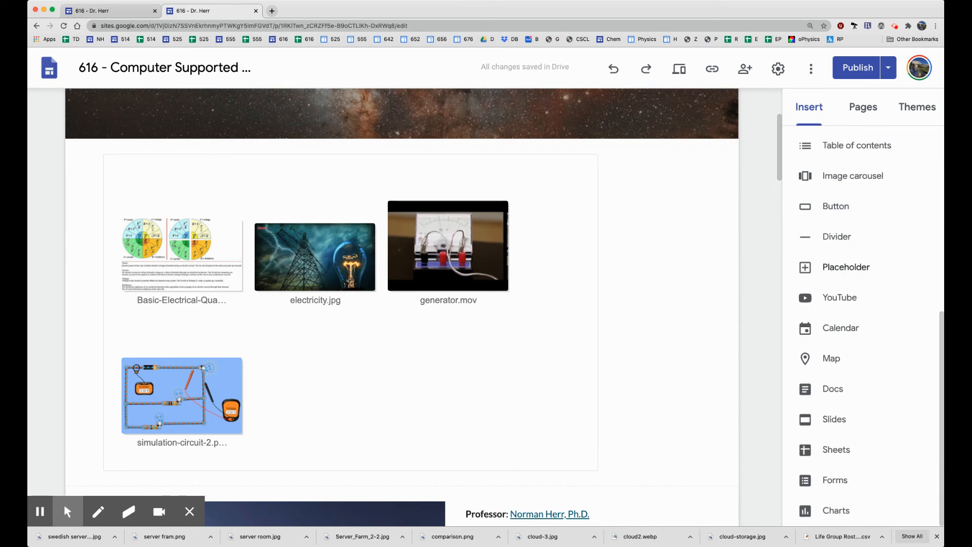
left_click(832, 389)
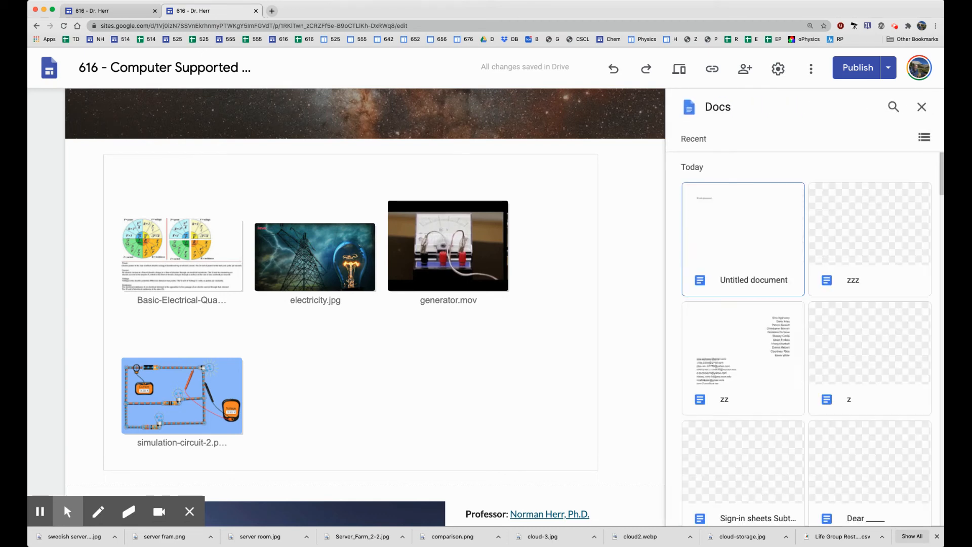
scroll(805, 334, "down", 15)
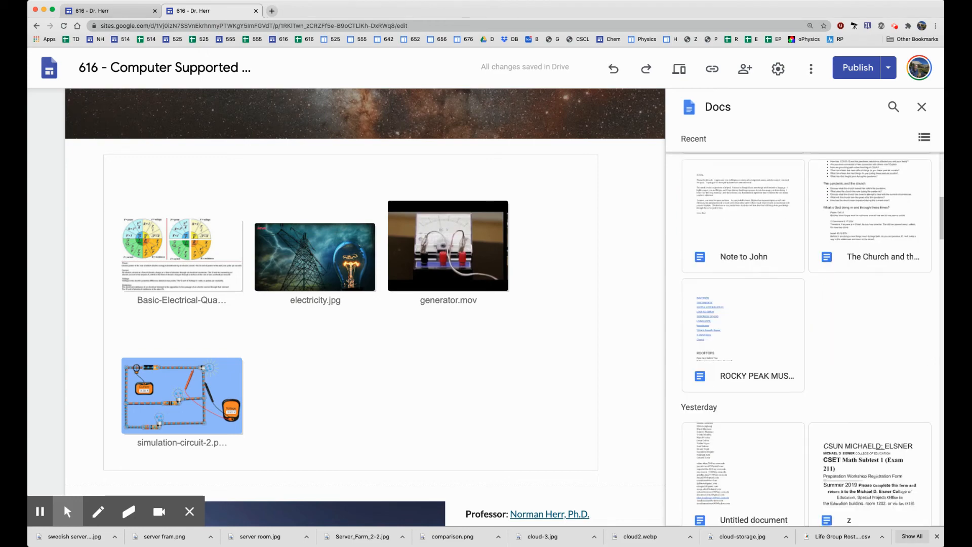
scroll(805, 334, "down", 7)
scroll(805, 334, "up", 10)
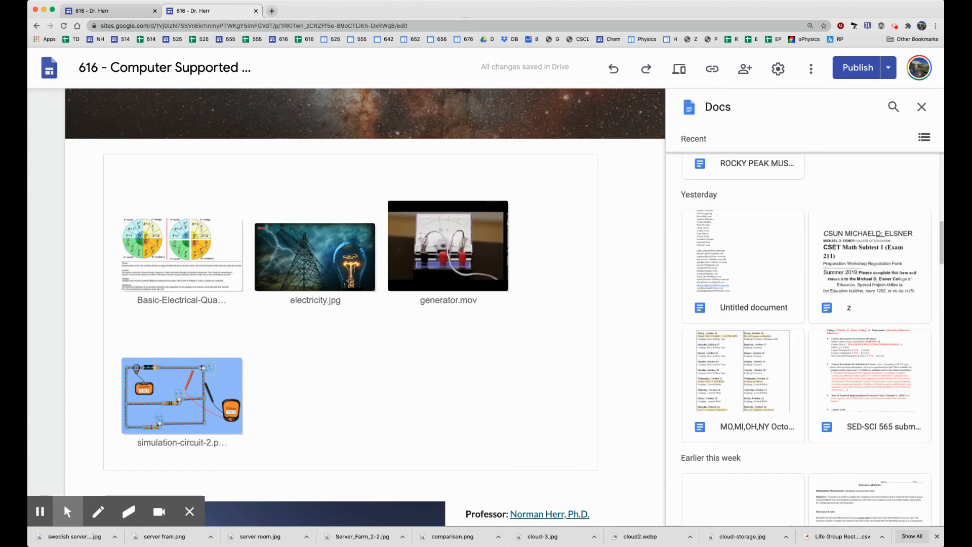
scroll(805, 334, "down", 3)
left_click(869, 390)
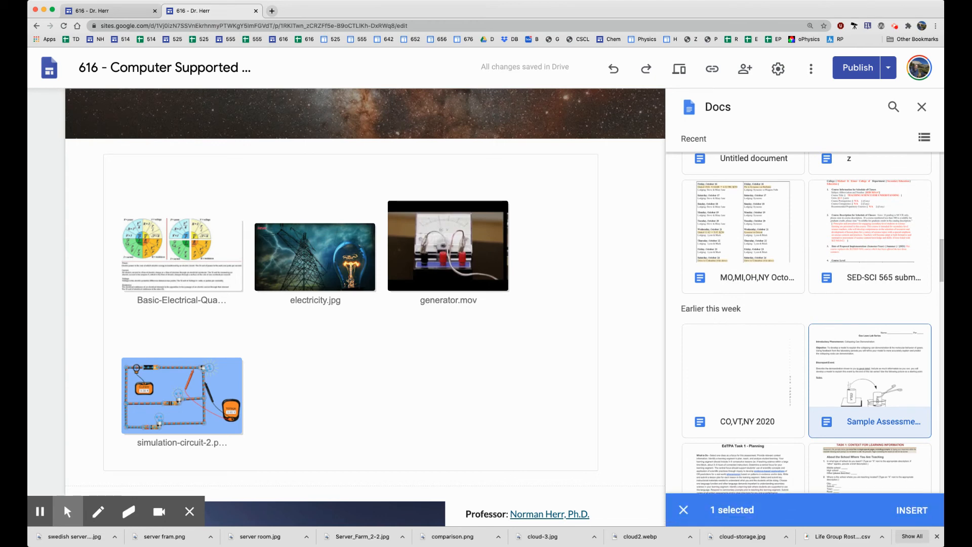
left_click(909, 510)
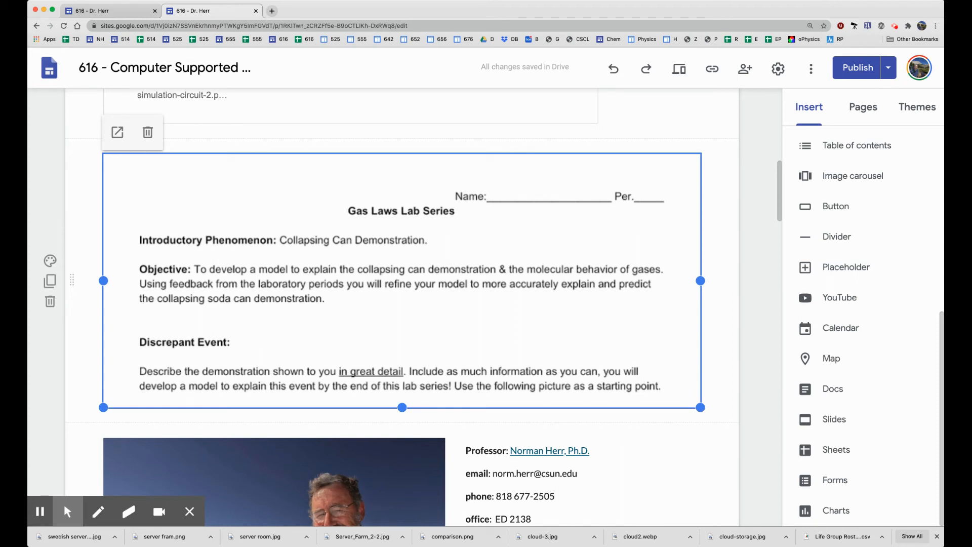
- Publish the site with the embedded folder and document, and look through the published home page
left_click(856, 69)
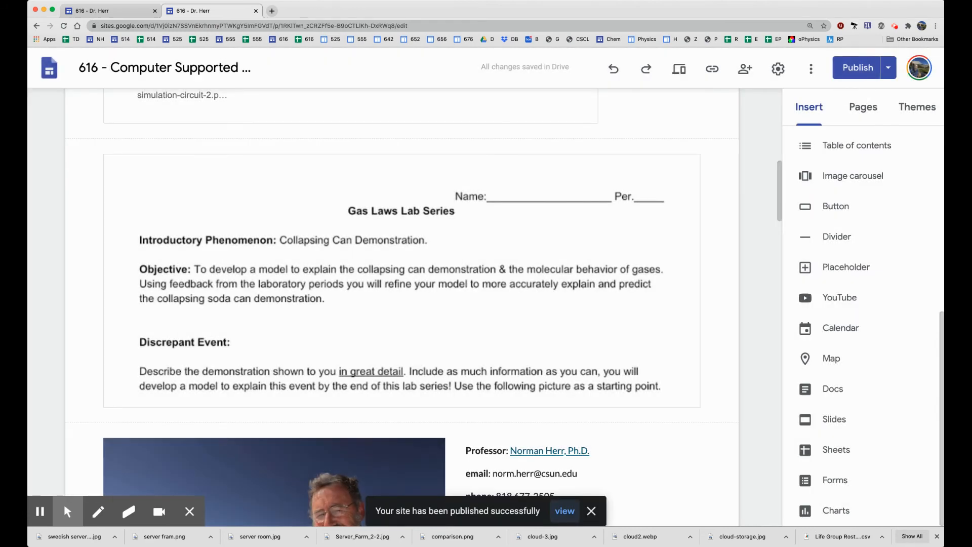
left_click(888, 67)
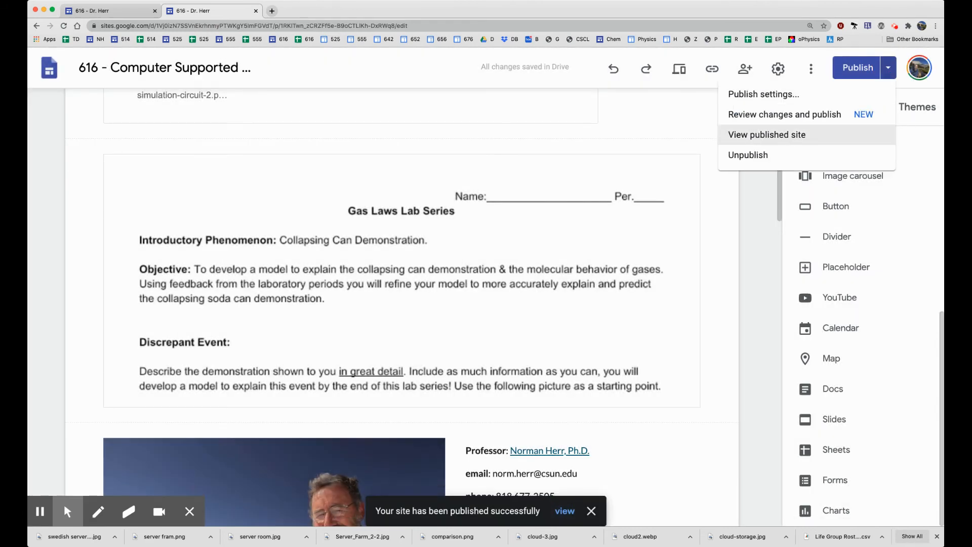
left_click(760, 134)
scroll(562, 286, "down", 10)
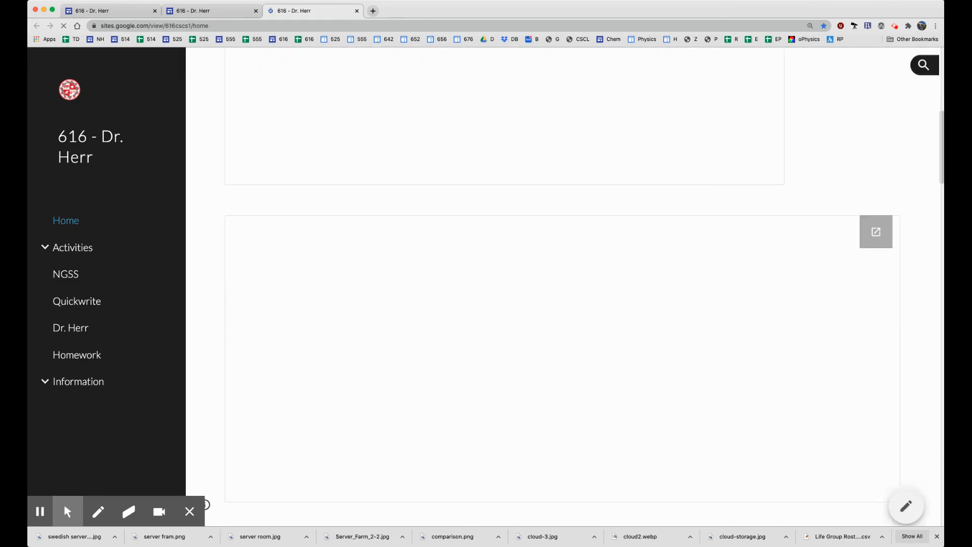
scroll(562, 286, "down", 15)
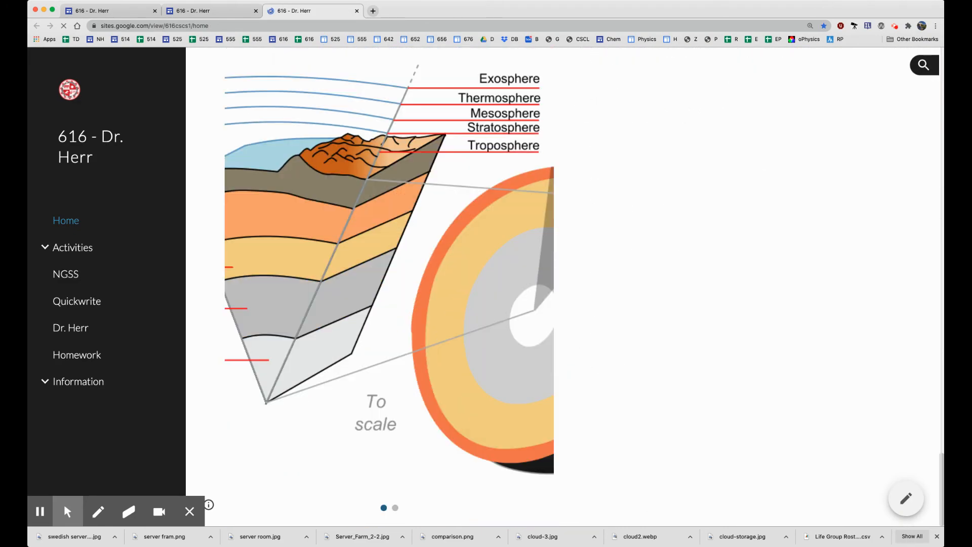
scroll(562, 287, "up", 5)
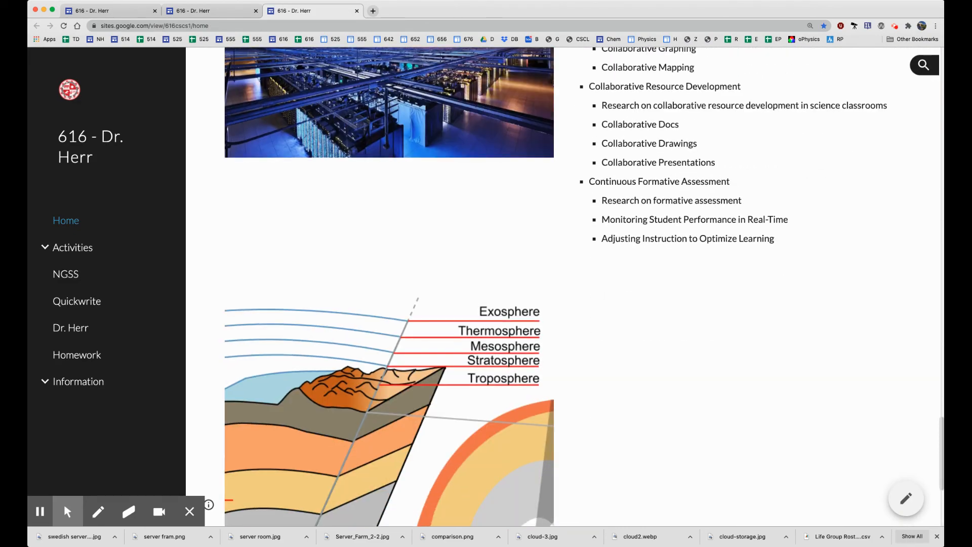
- Republish the site from the editor and open the newly published version
left_click(906, 498)
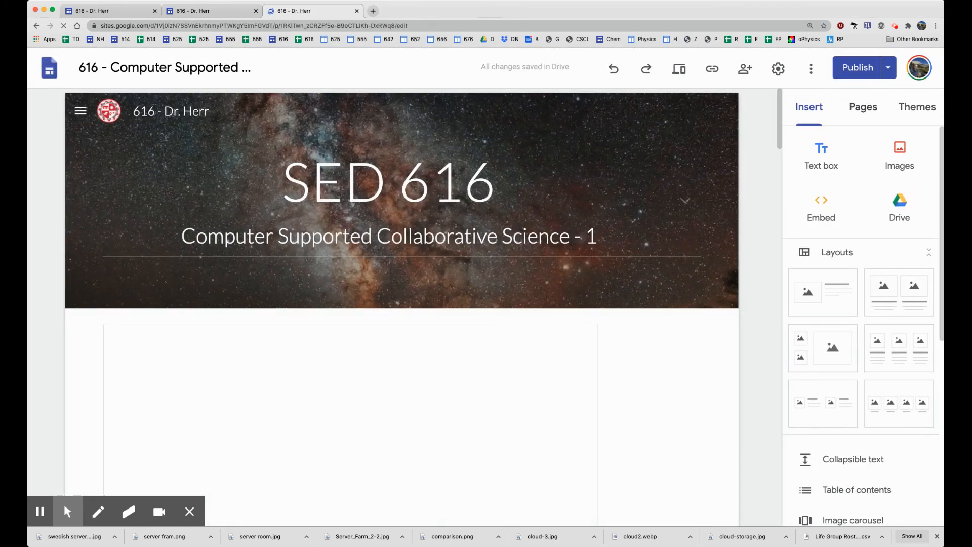
left_click(859, 69)
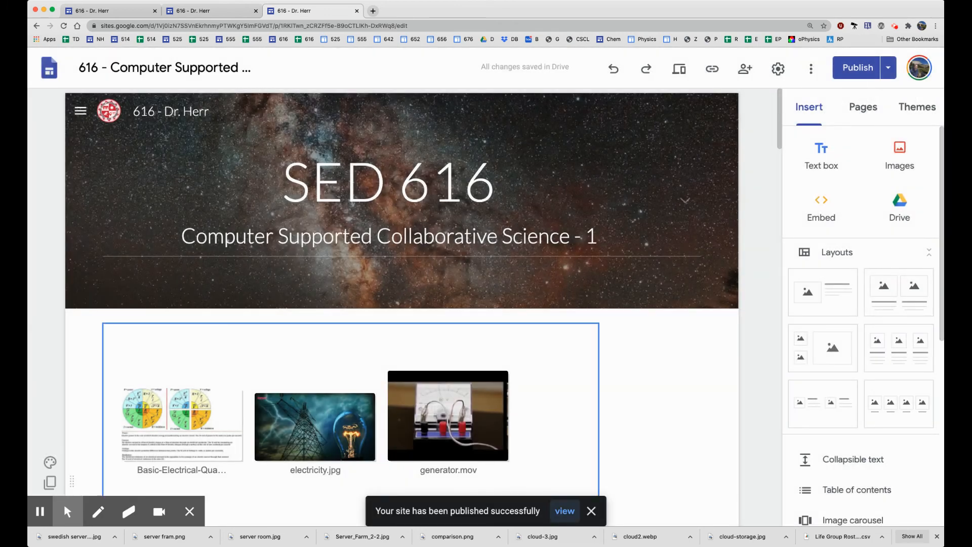
left_click(565, 511)
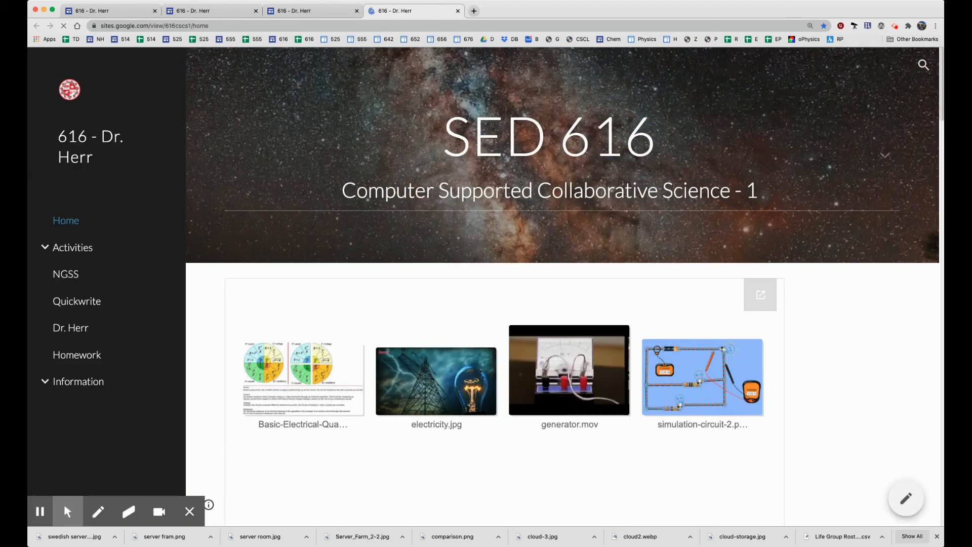
- Go to the embedded Gas Laws Lab Series document on the published page and read through to its Boyle's Law section
scroll(562, 284, "down", 5)
scroll(562, 284, "down", 3)
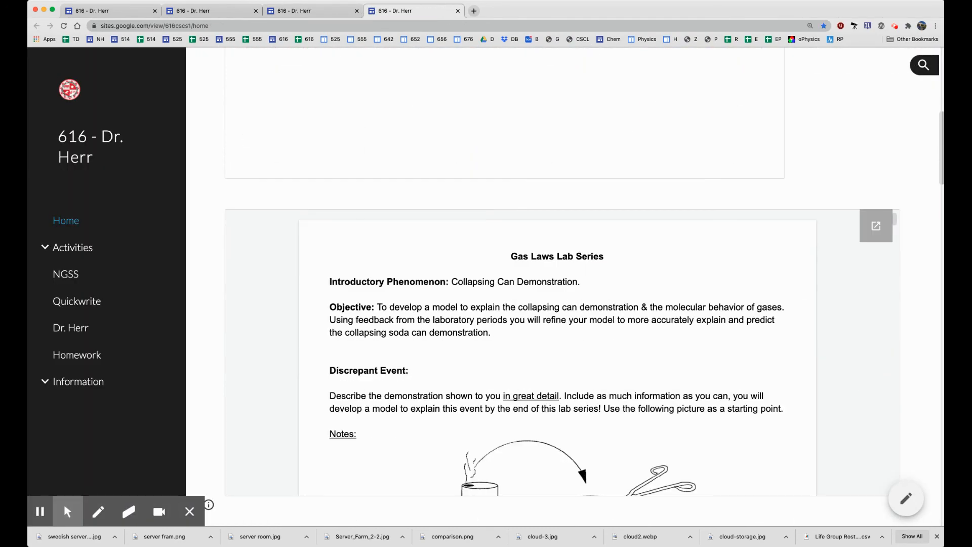
scroll(557, 329, "down", 2)
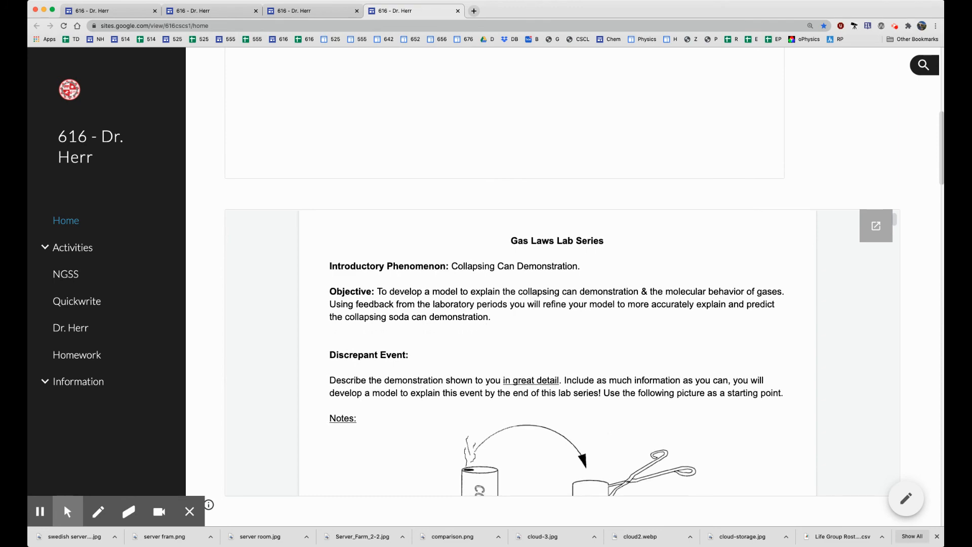
scroll(556, 324, "down", 1)
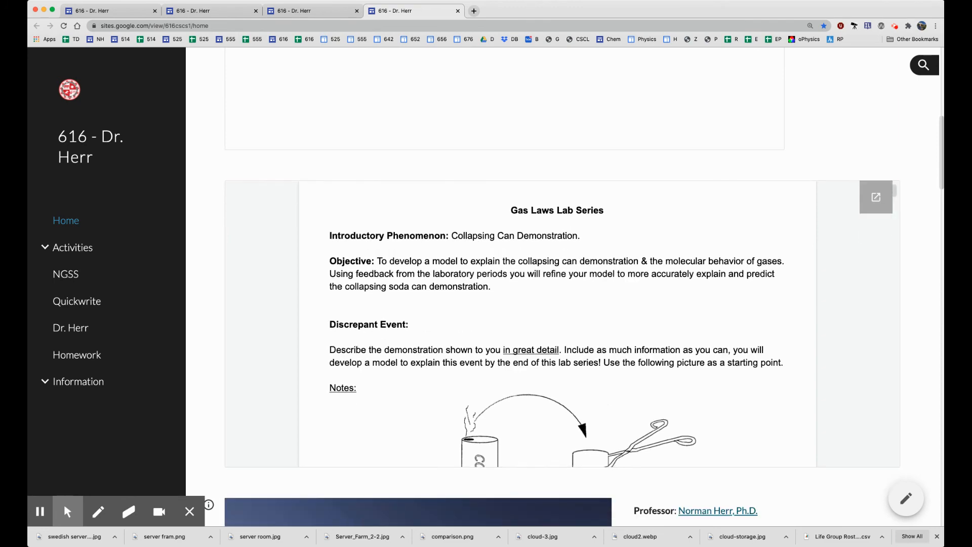
scroll(557, 324, "down", 10)
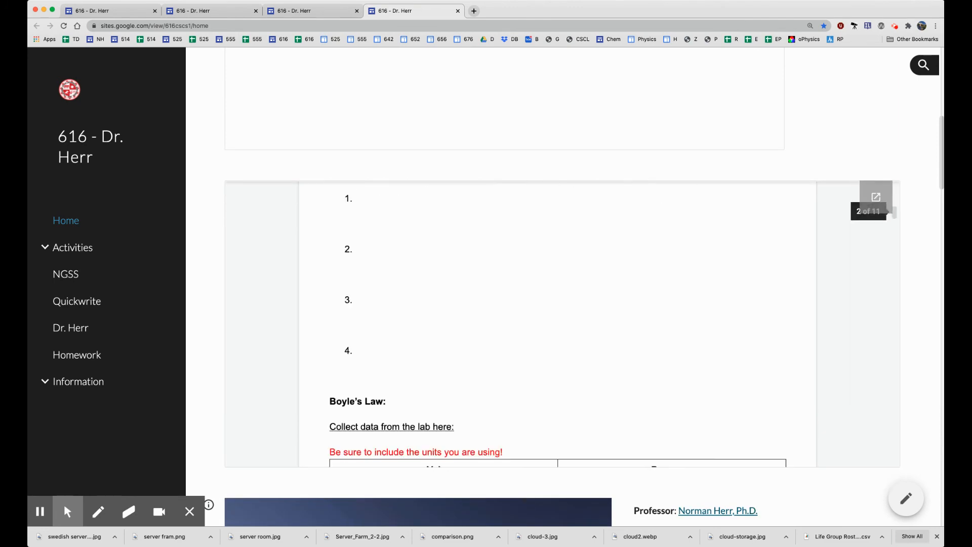
- Read on through the embedded Gas Laws Lab Series document to its temperature and volume questions, and open the document in Google Docs
scroll(557, 324, "down", 15)
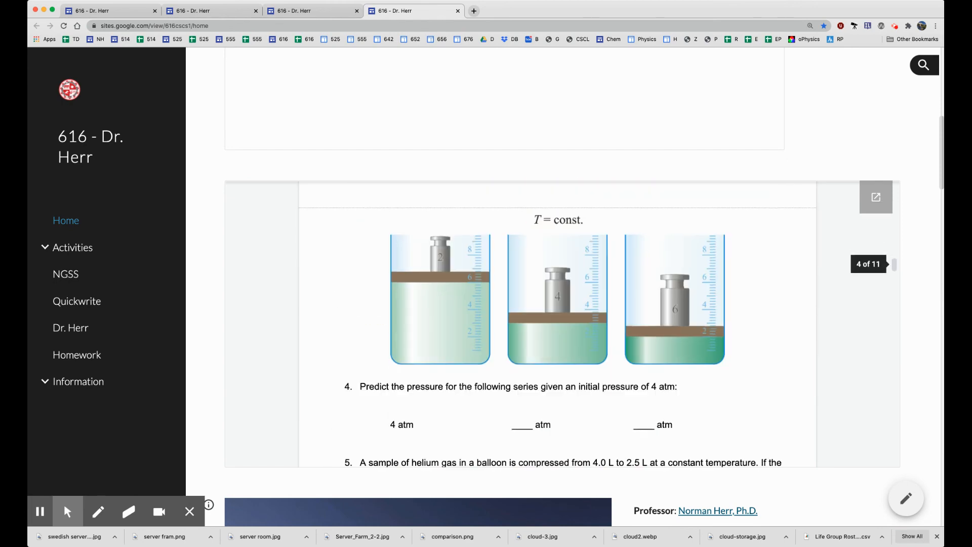
scroll(557, 324, "down", 15)
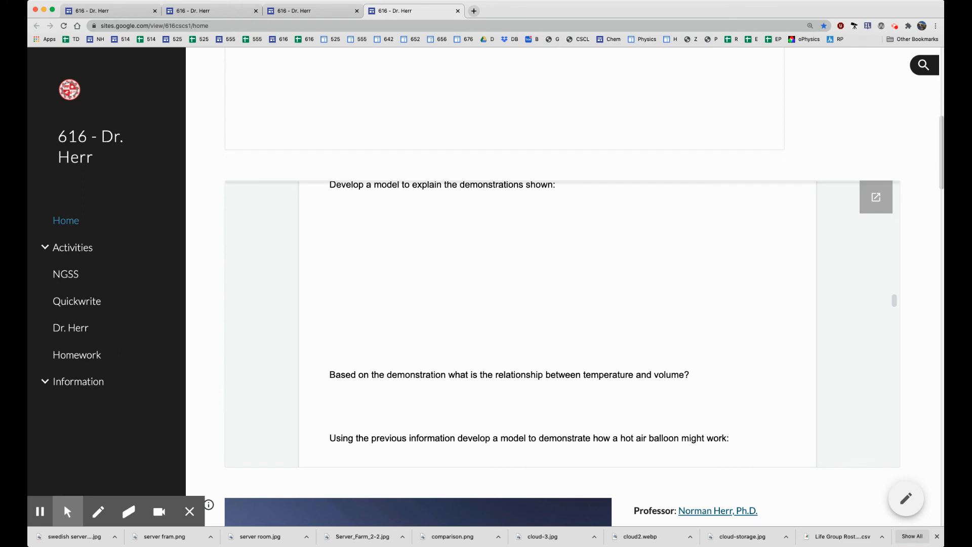
left_click(876, 196)
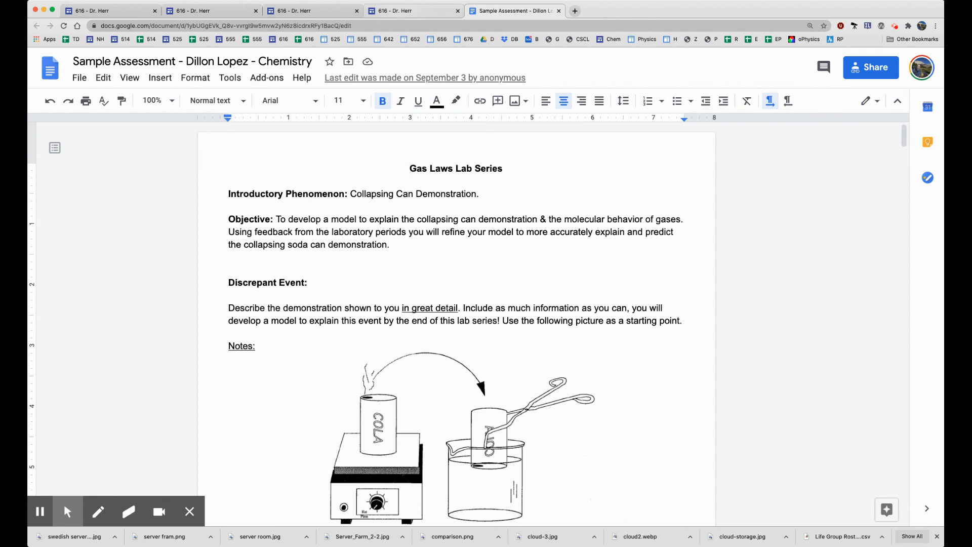
left_click(405, 11)
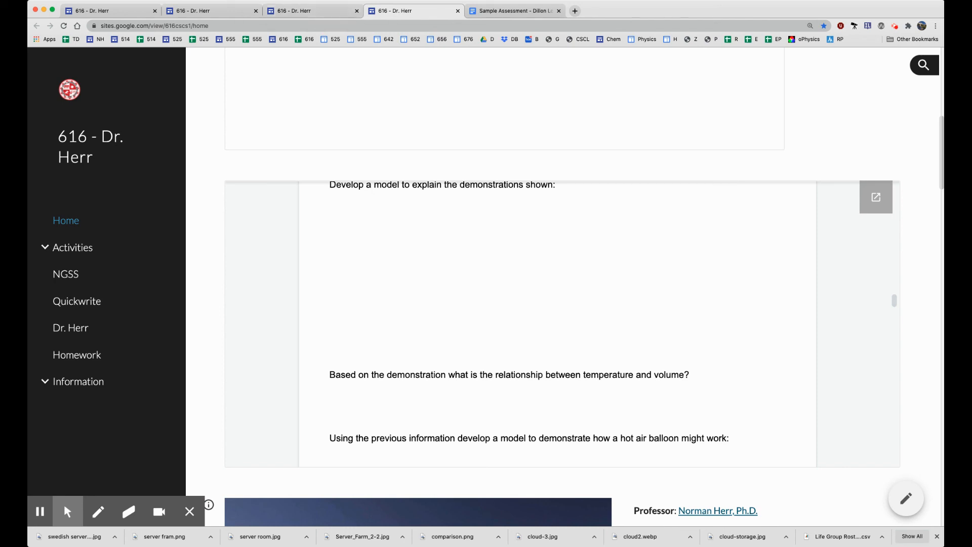
left_click(514, 11)
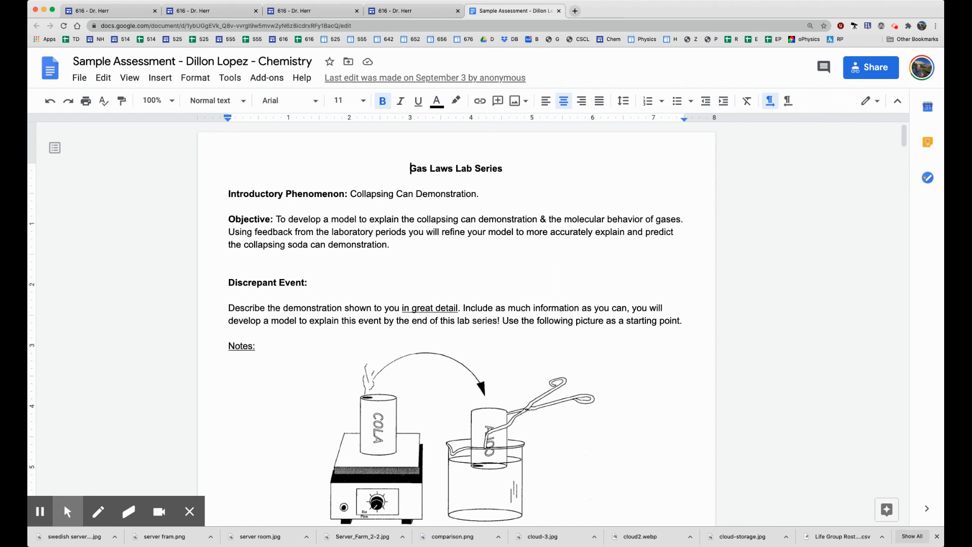
- Publish the Gas Laws Lab Series document to the web as a link and close the publishing dialog
key("ctrl+alt+f")
key("Down")
key("Down")
key("Down")
key("Down")
key("Down")
key("Down")
key("Down")
key("Down")
key("Down")
key("Down")
key("Down")
key("Down")
key("Down")
key("Down")
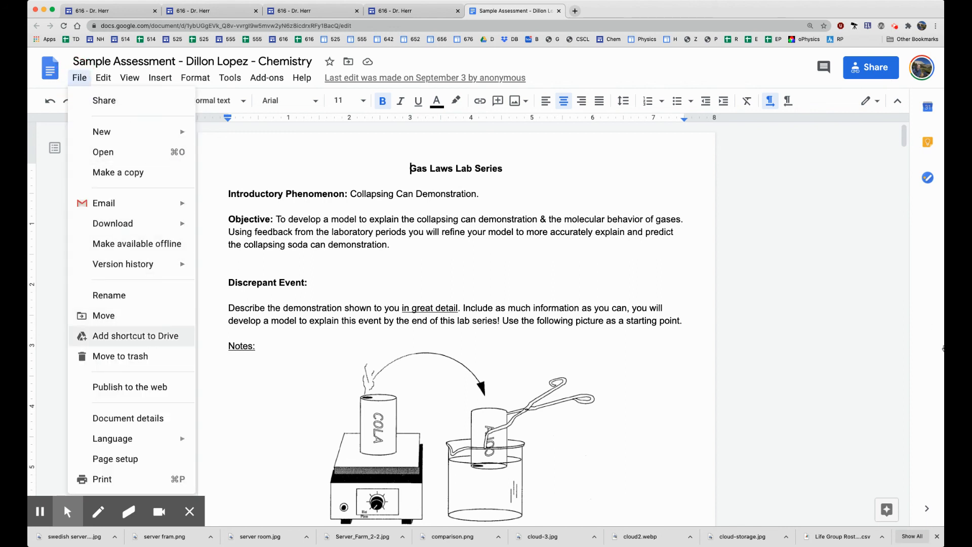
key("Up")
key("Up")
key("Down")
key("Down")
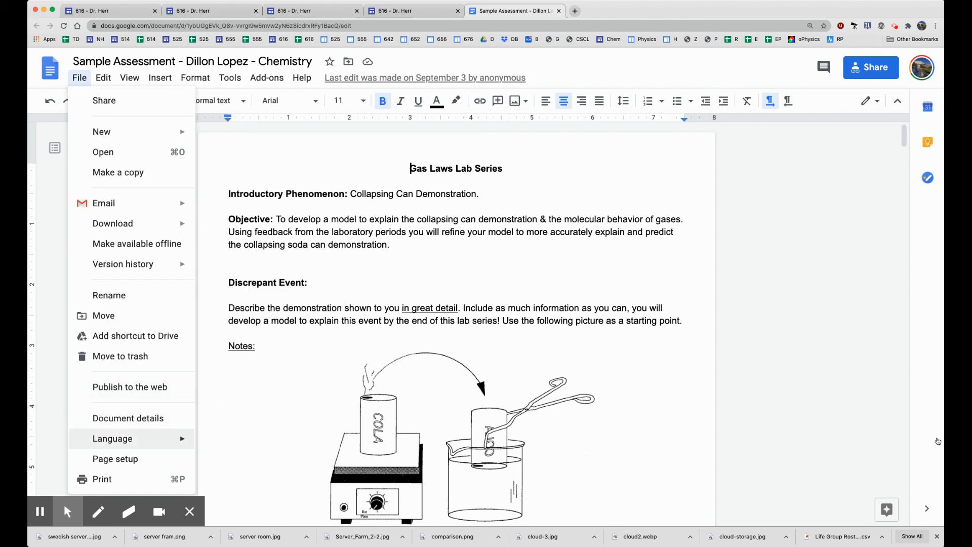
key("Up")
key("Up")
key("Up")
key("Up")
key("Up")
key("Up")
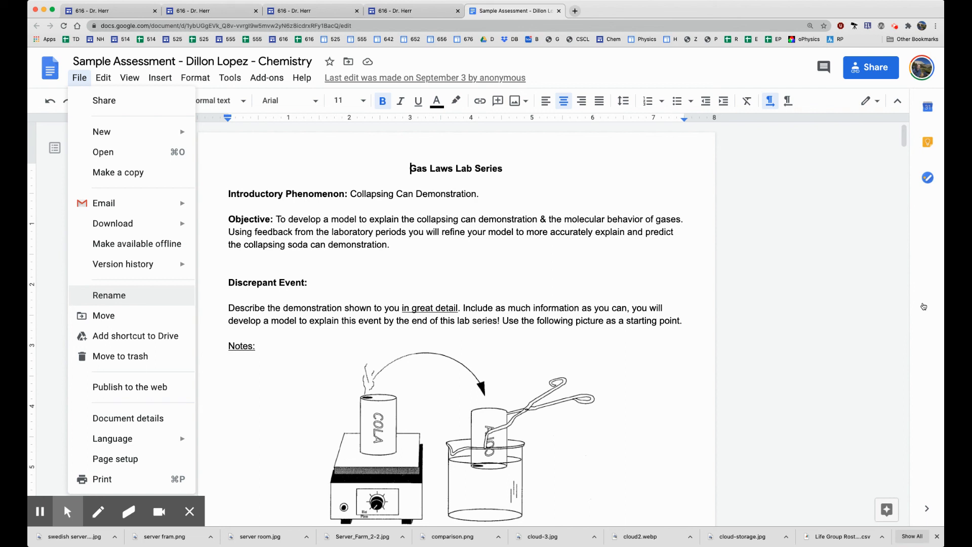
key("Down")
key("Down")
key("Down")
key("Down")
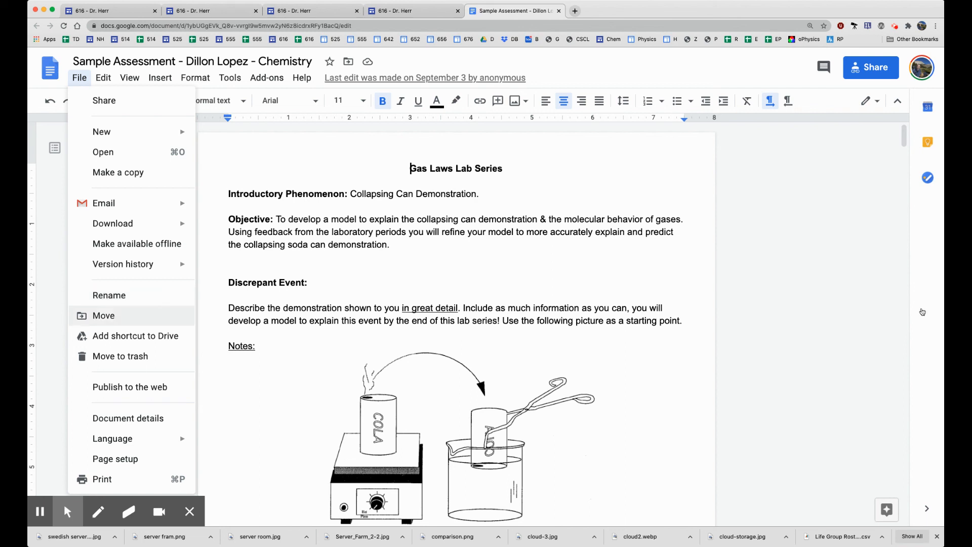
key("Return")
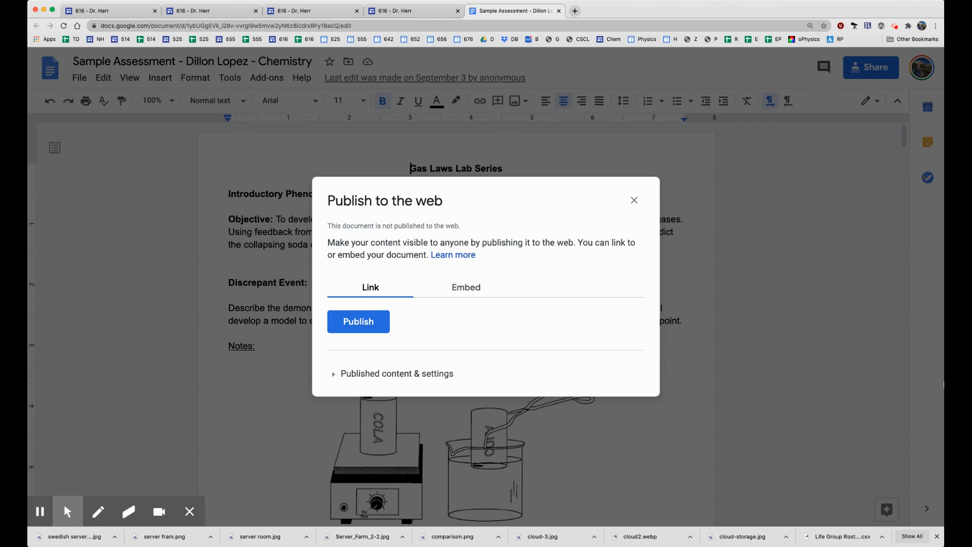
left_click(352, 324)
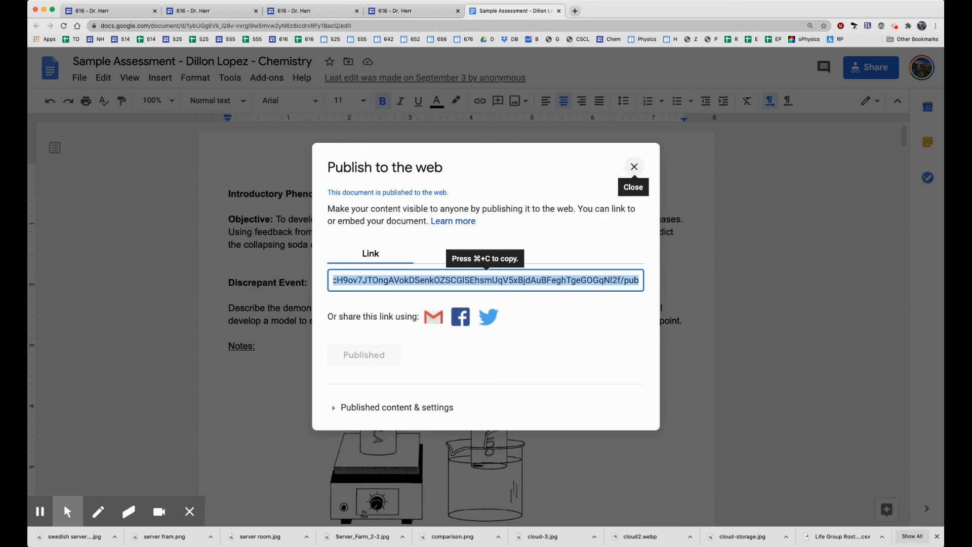
left_click(634, 166)
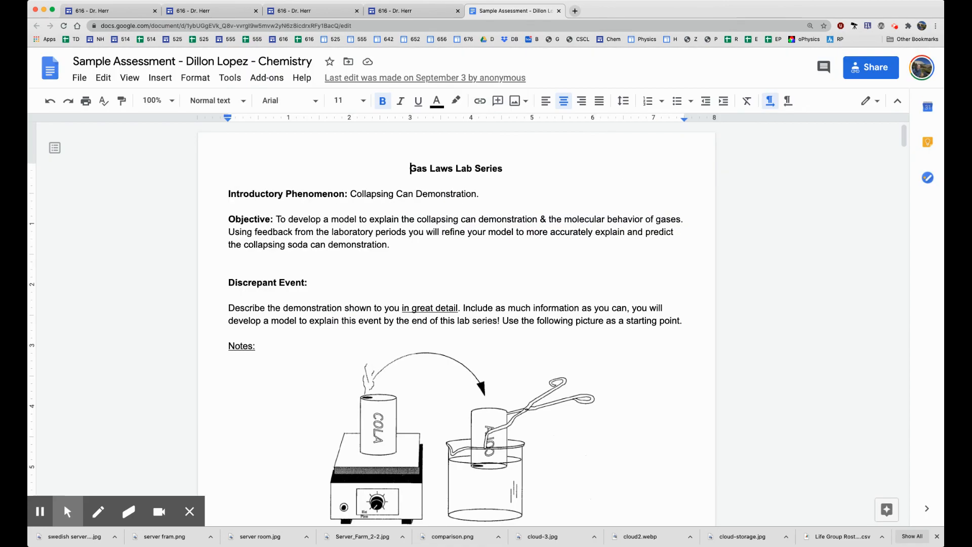